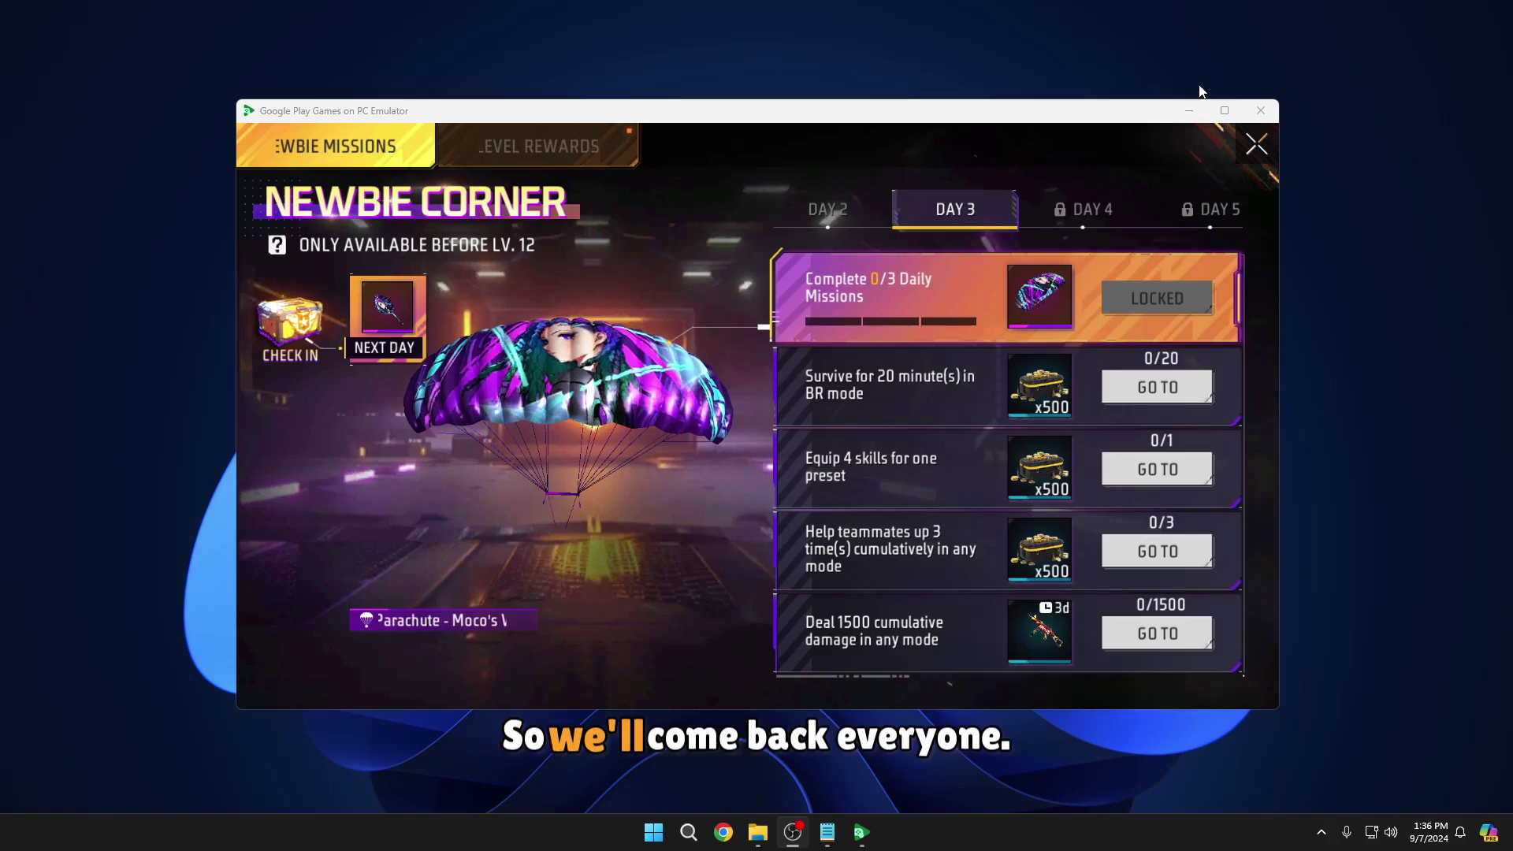
# - Close the Newbie Corner, start Battle Royale matchmaking, and dismiss the Free Fire India notice
pyautogui.click(1277, 101)
pyautogui.click(1247, 149)
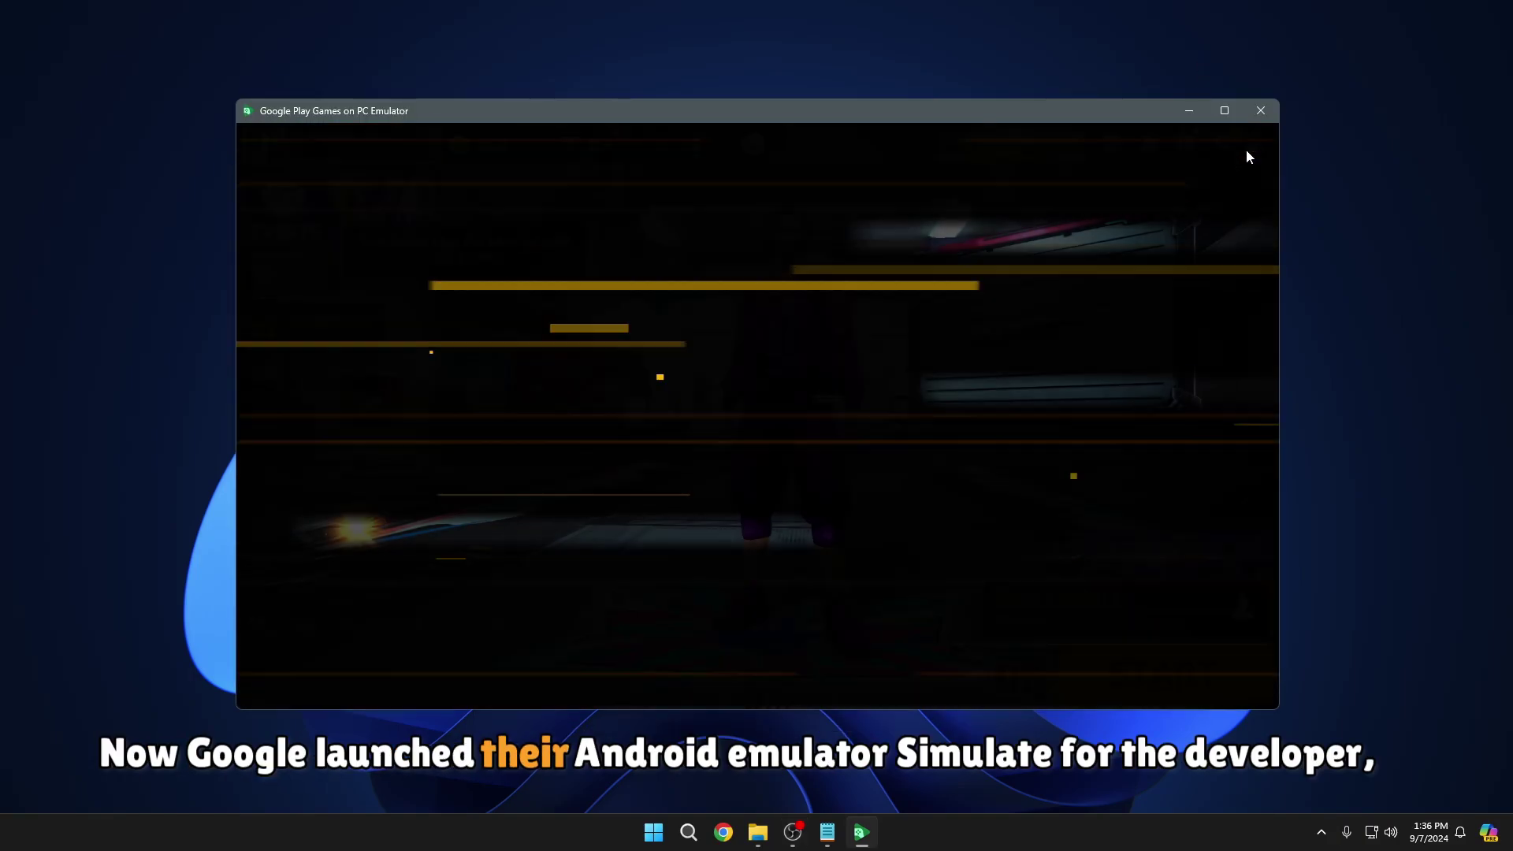
pyautogui.click(1136, 680)
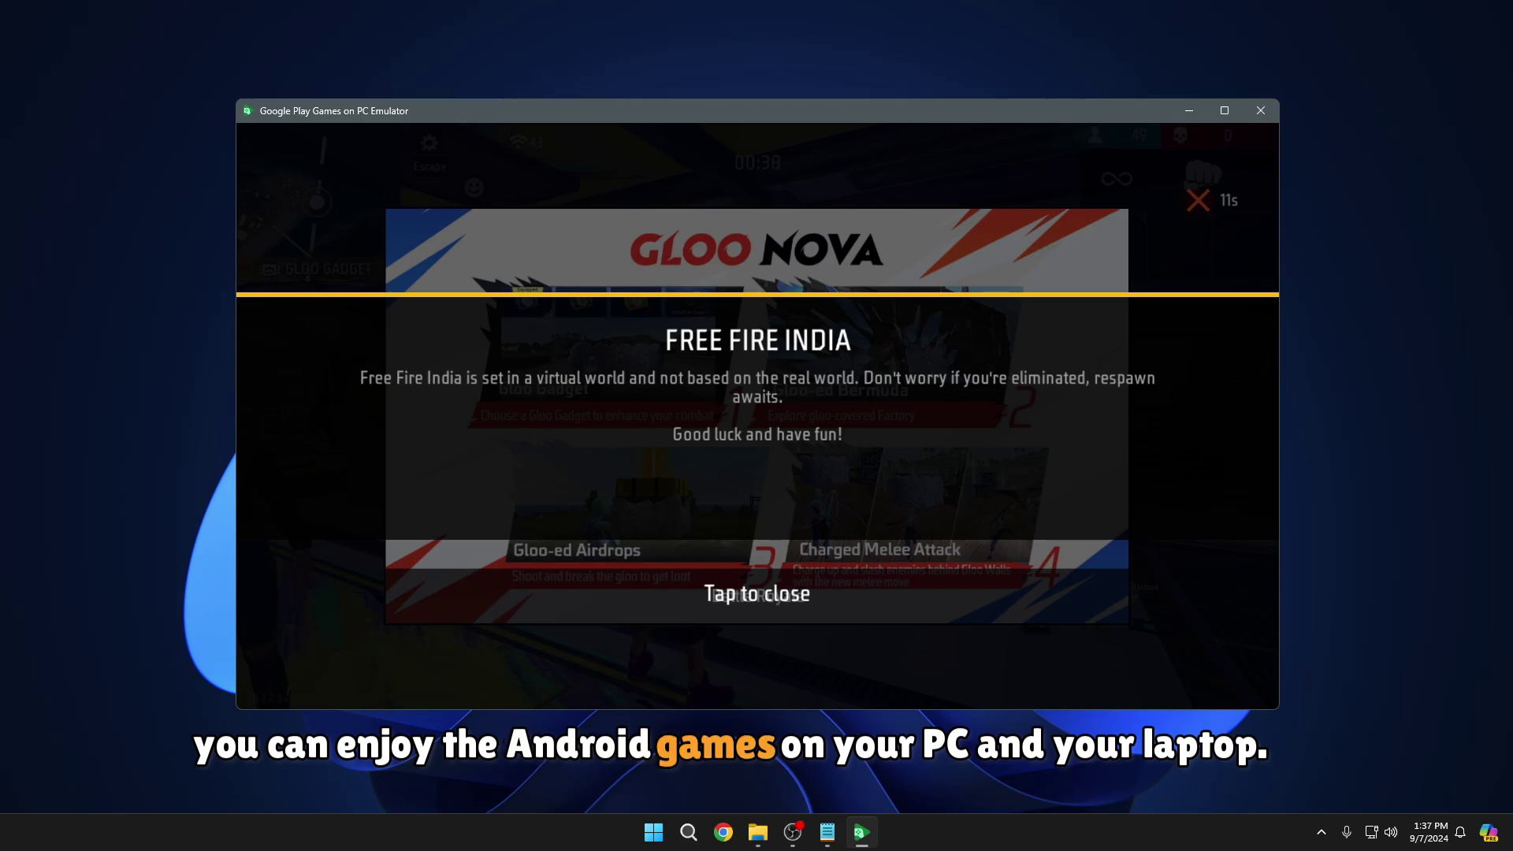
pyautogui.click(1056, 475)
# - Run the character forward and left past the splash pad to the end of the pre-match hall
pyautogui.press('Escape')
pyautogui.press('Escape')
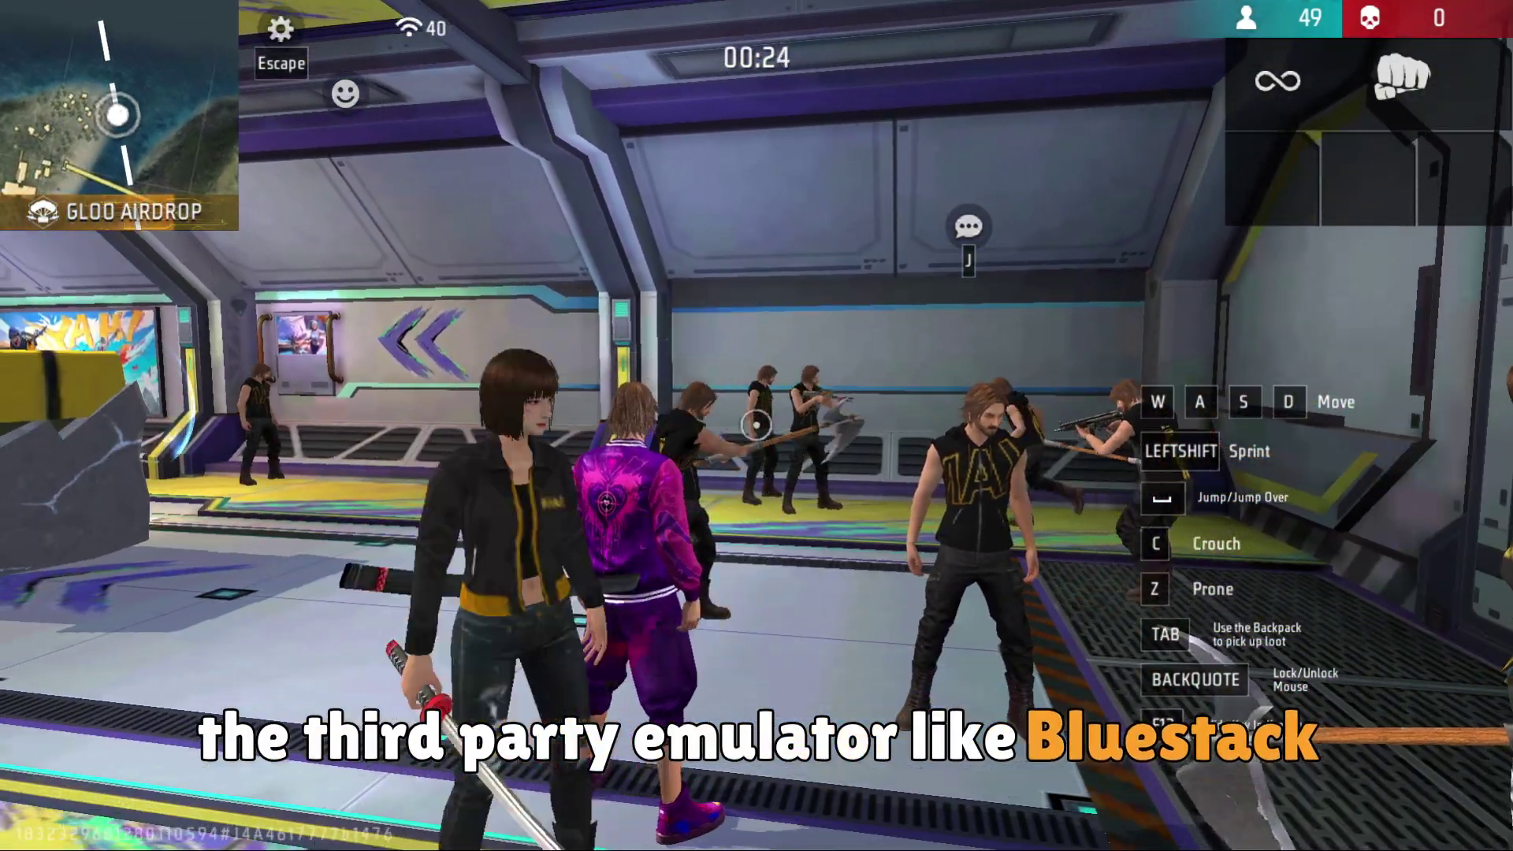
pyautogui.press('w')
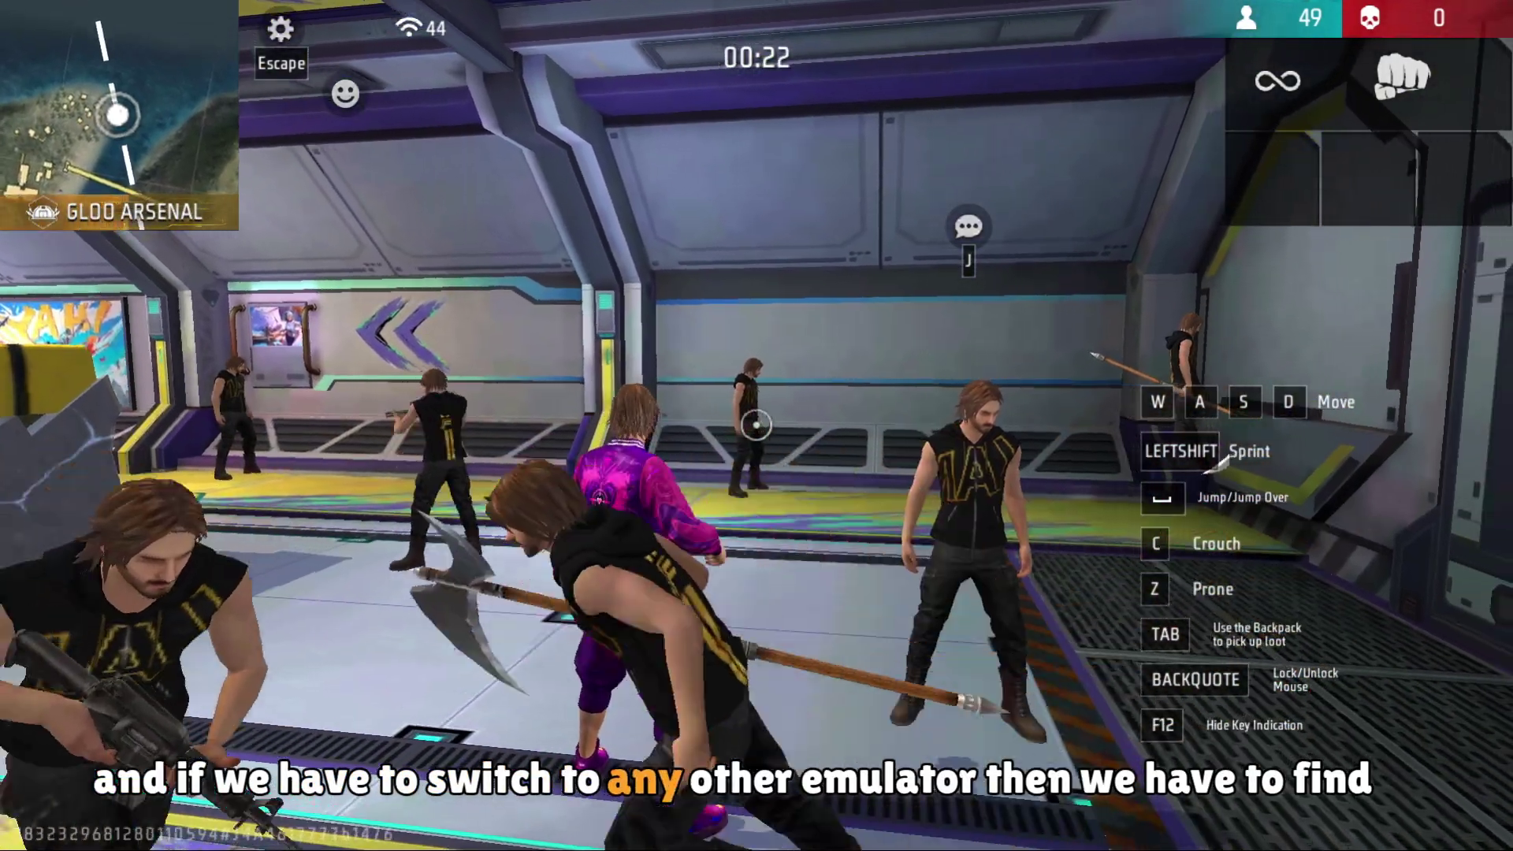
pyautogui.press('w')
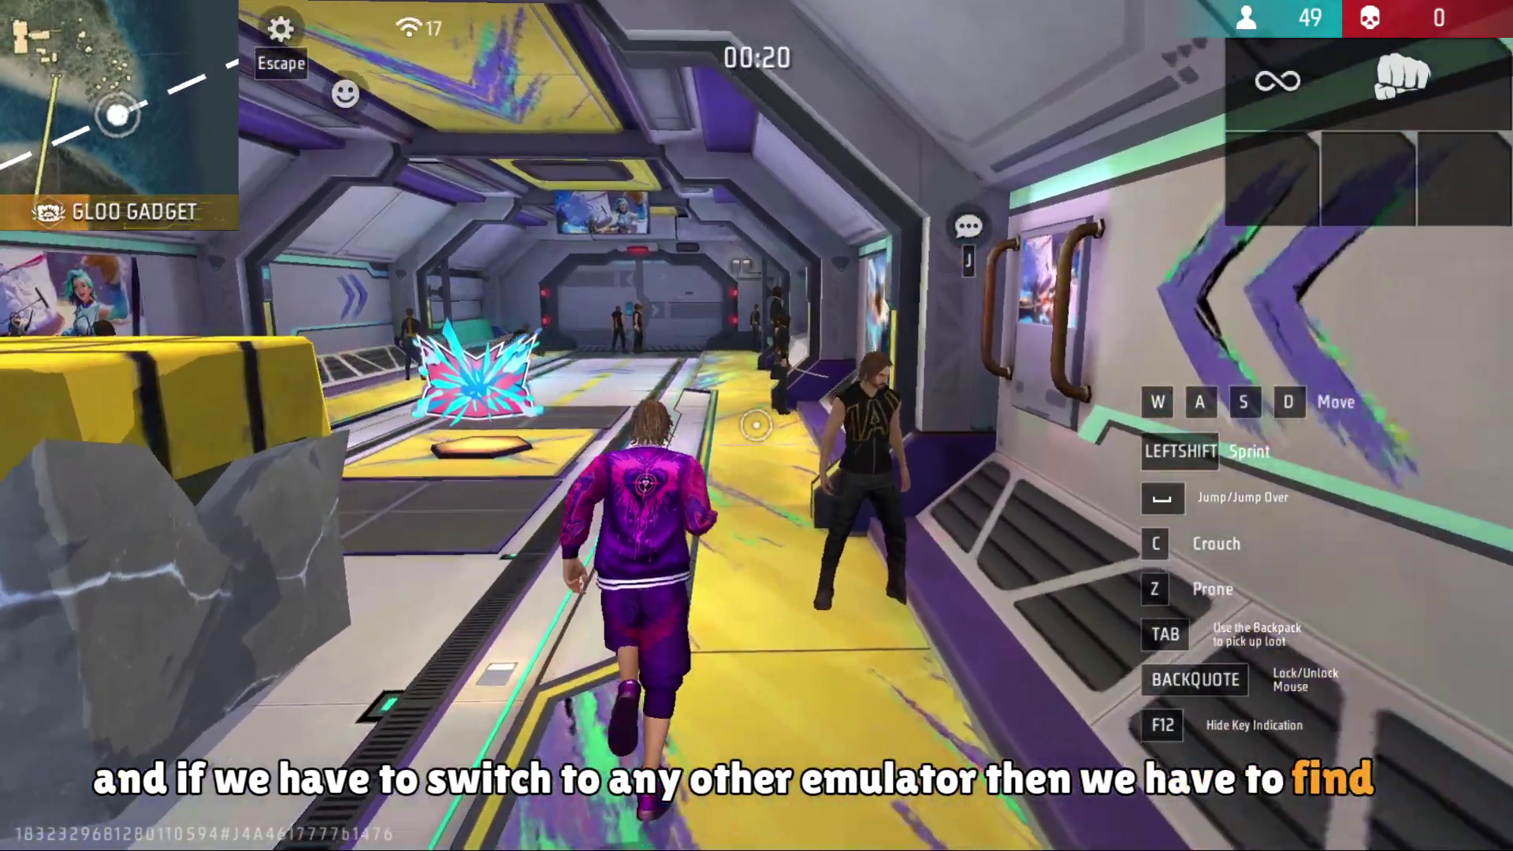
pyautogui.press('a')
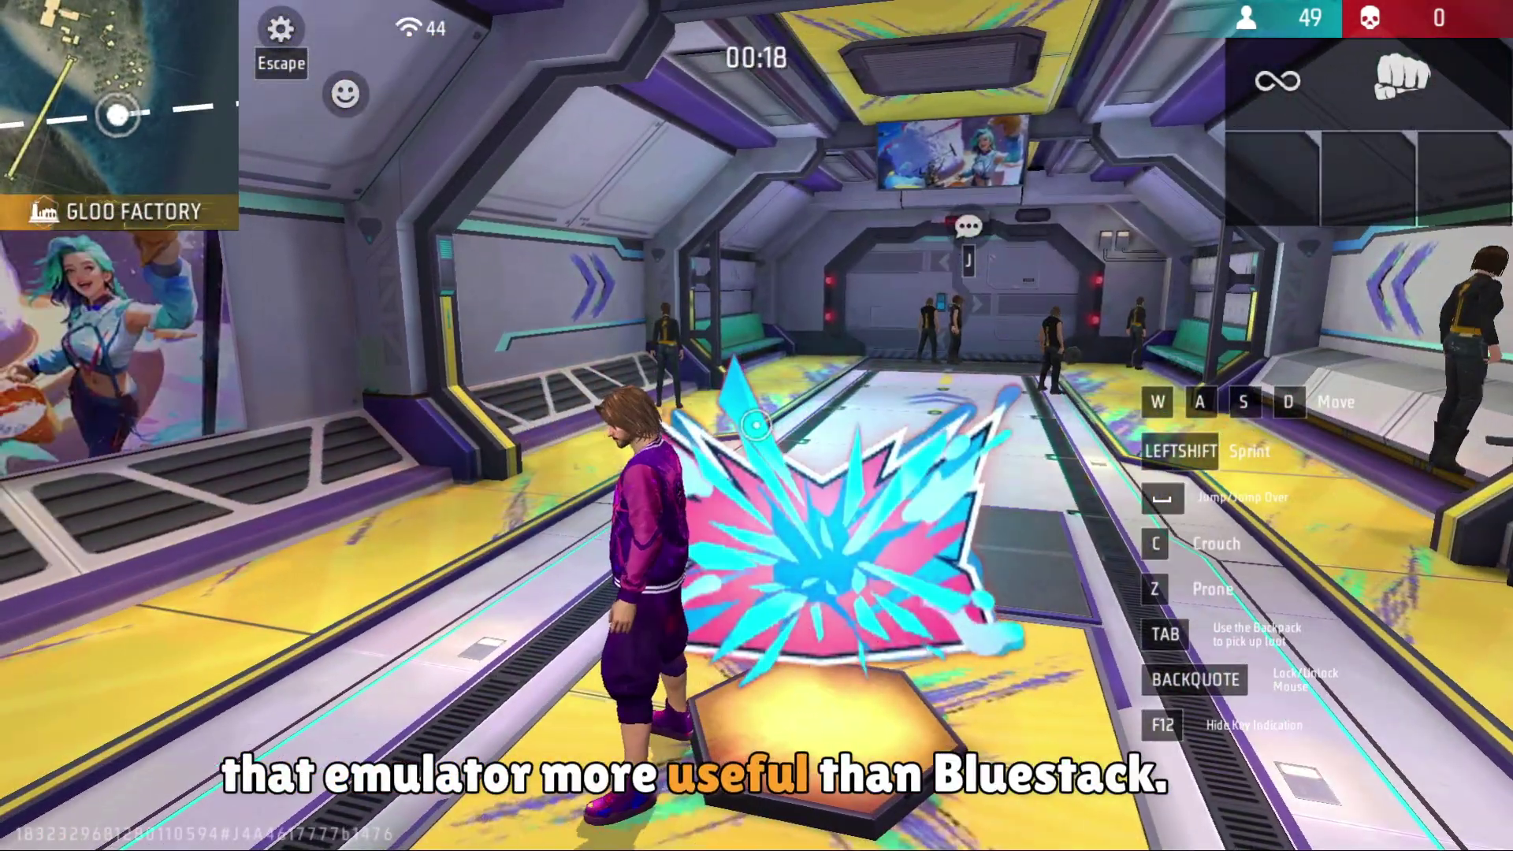
pyautogui.press('w')
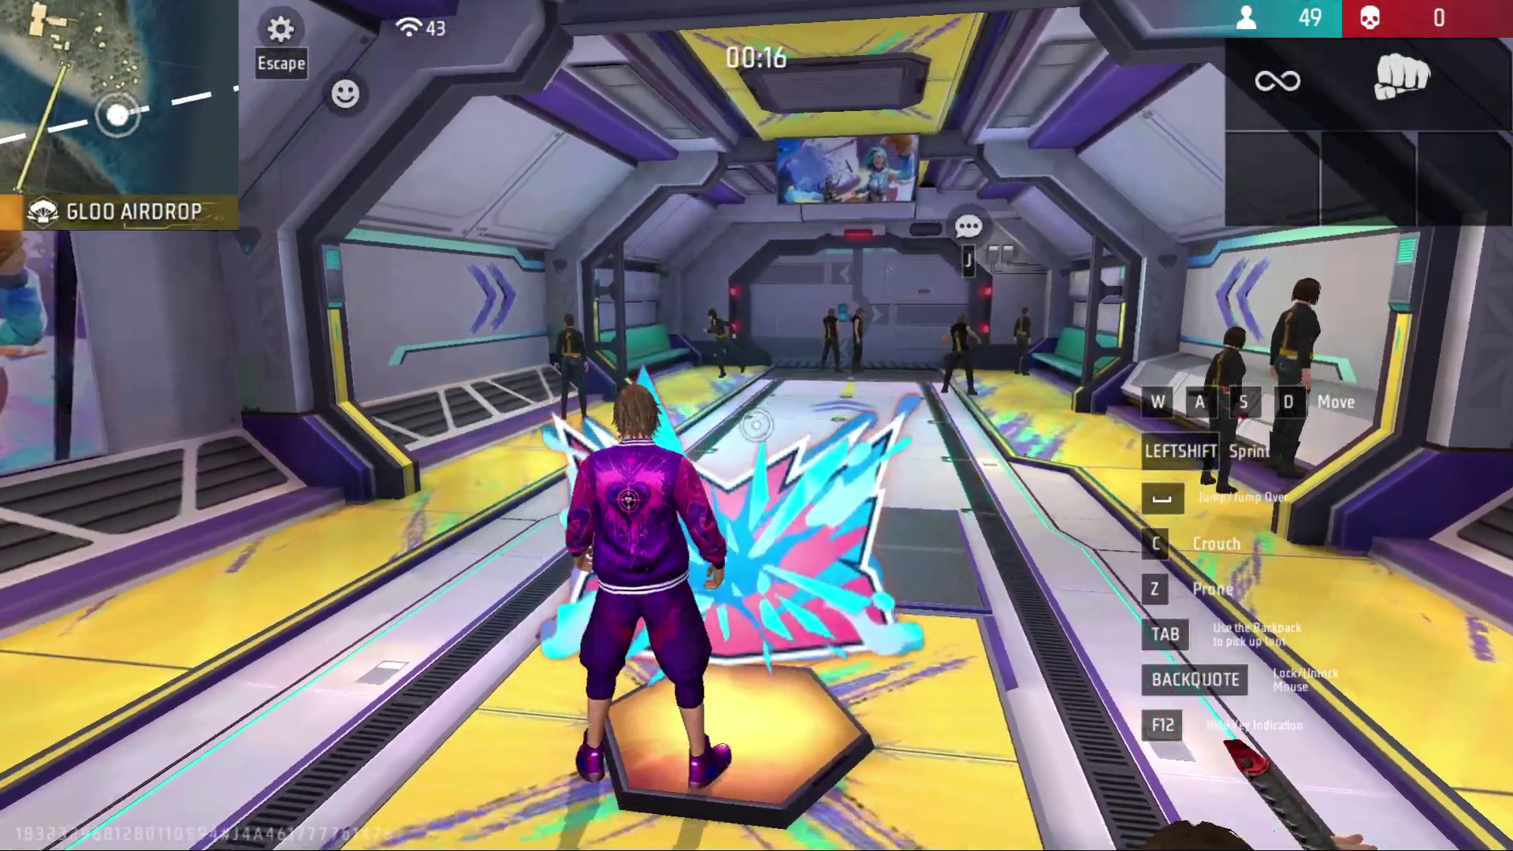
pyautogui.press('w')
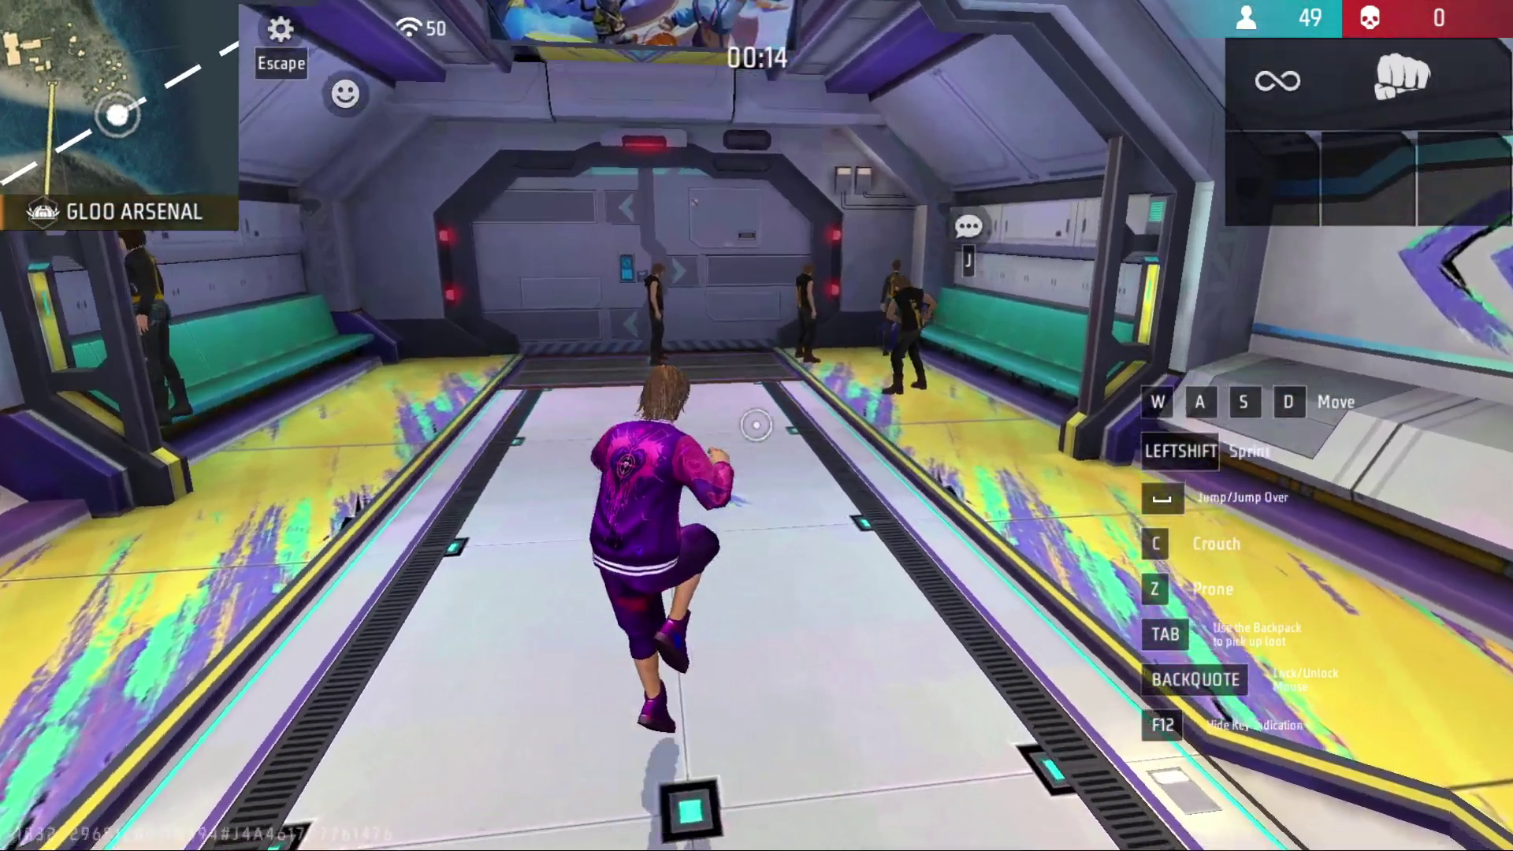
pyautogui.press('w')
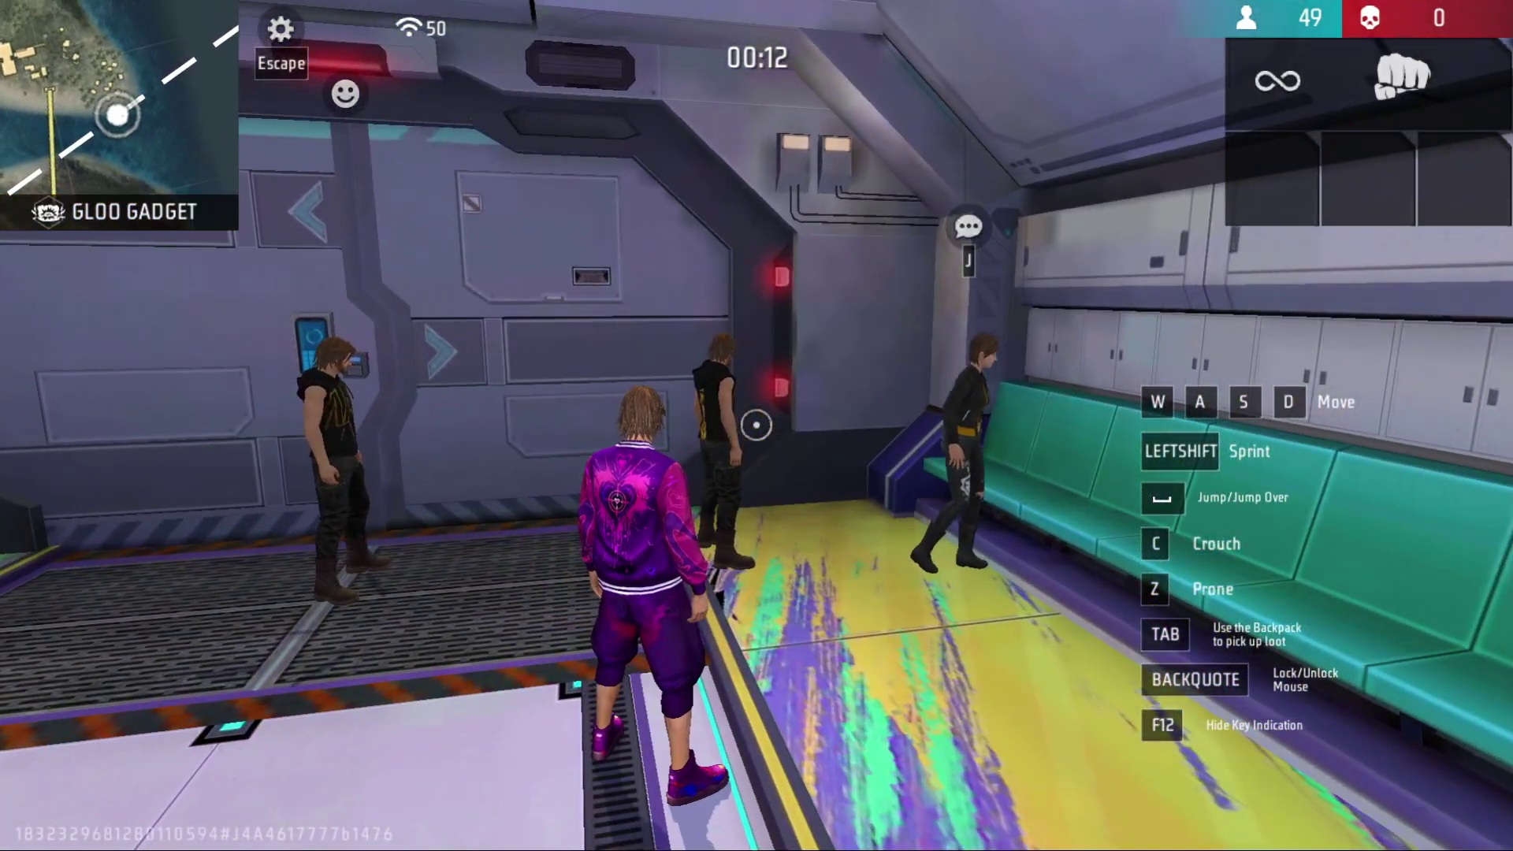
pyautogui.press('j')
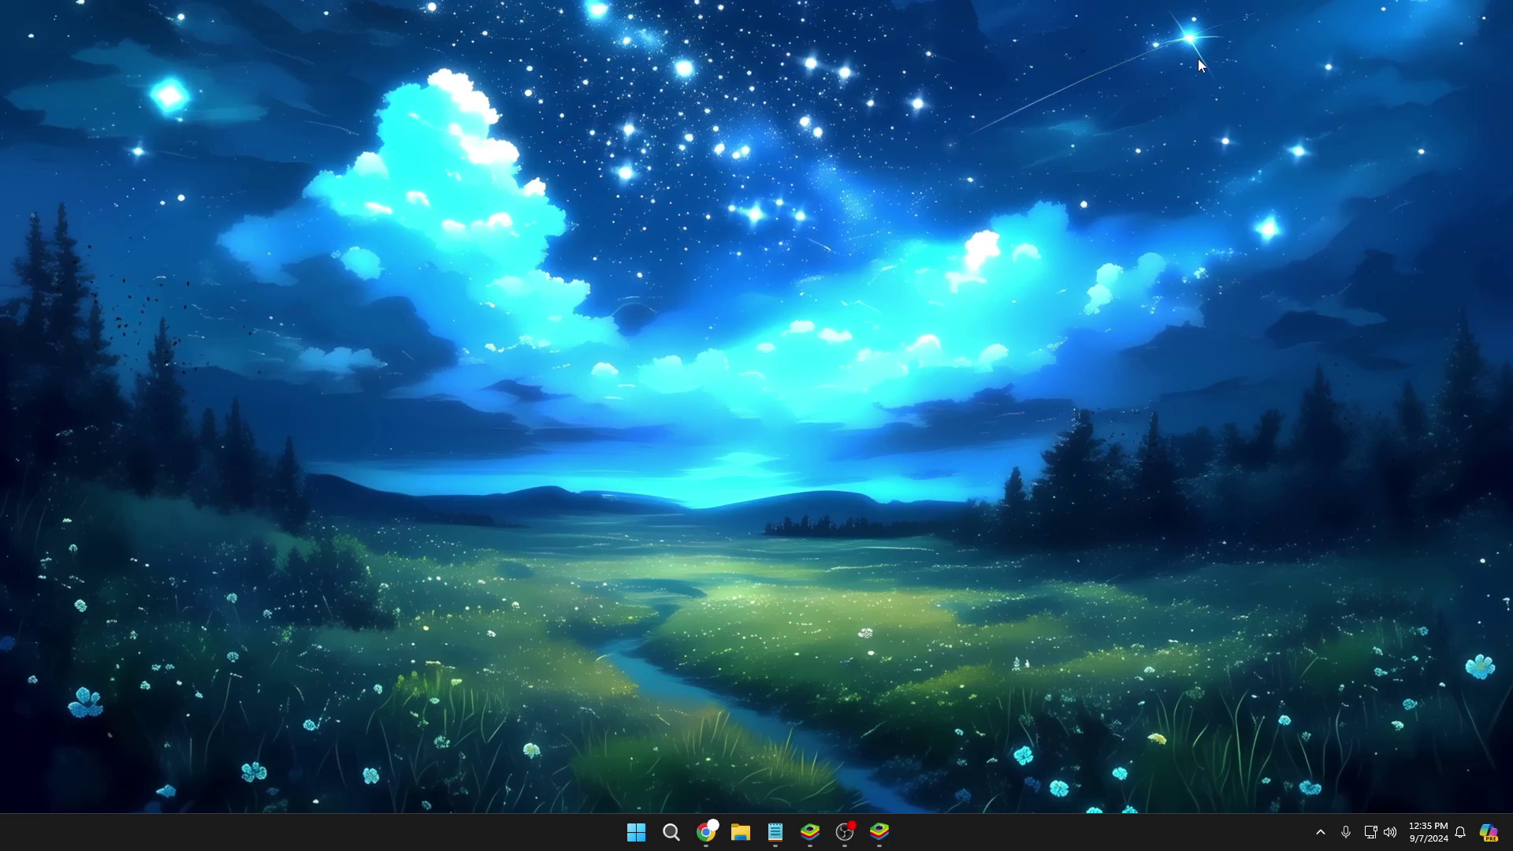
# - Bring up the 'google emulator' search results and open the Android Developers emulator download result
pyautogui.moveTo(705, 831)
pyautogui.click(773, 755)
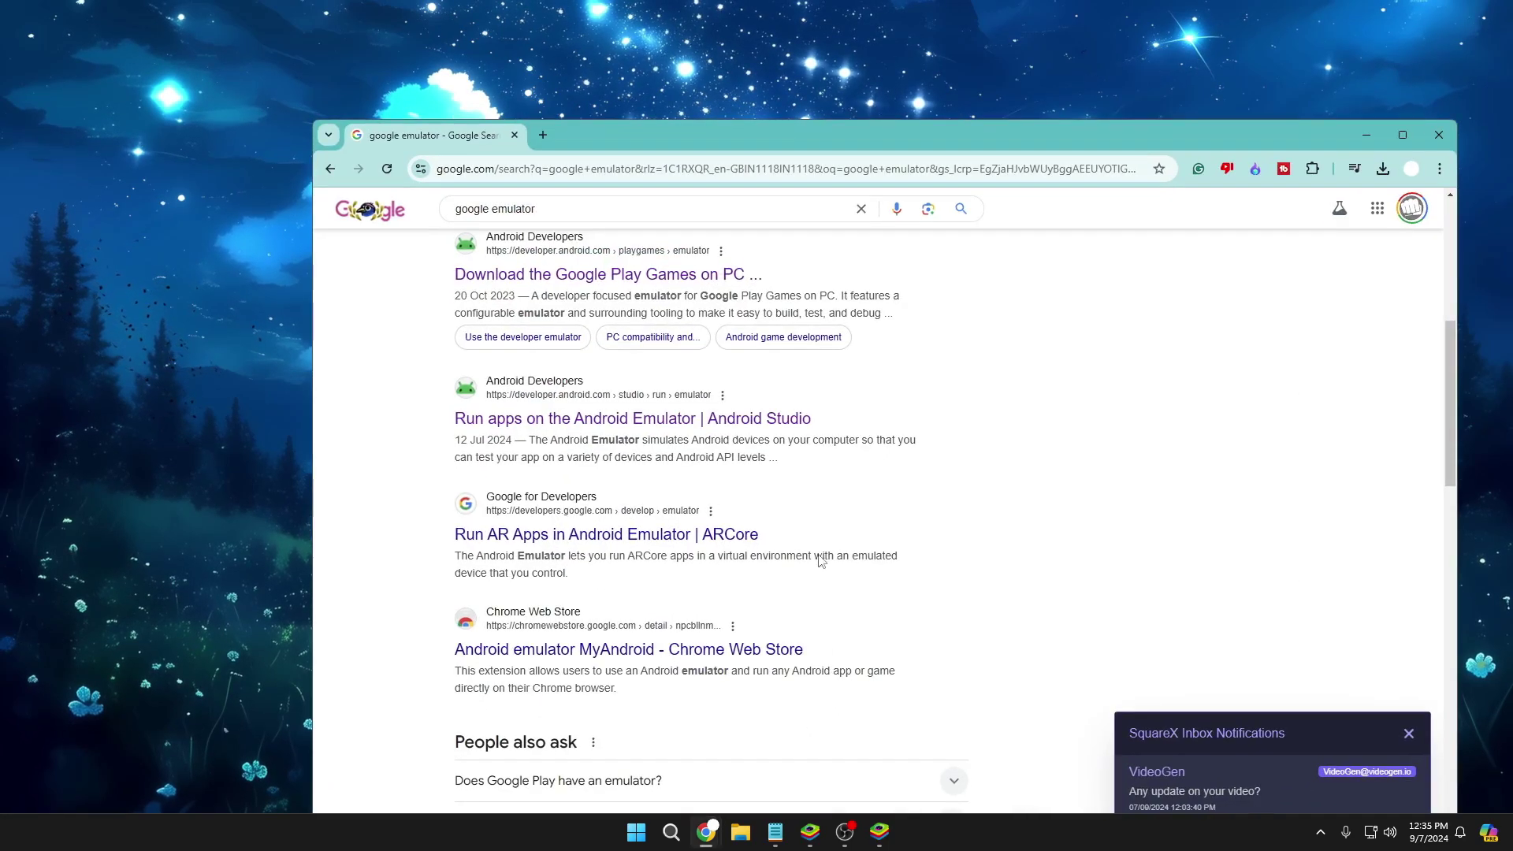
pyautogui.moveTo(857, 120); pyautogui.dragTo(811, 72)
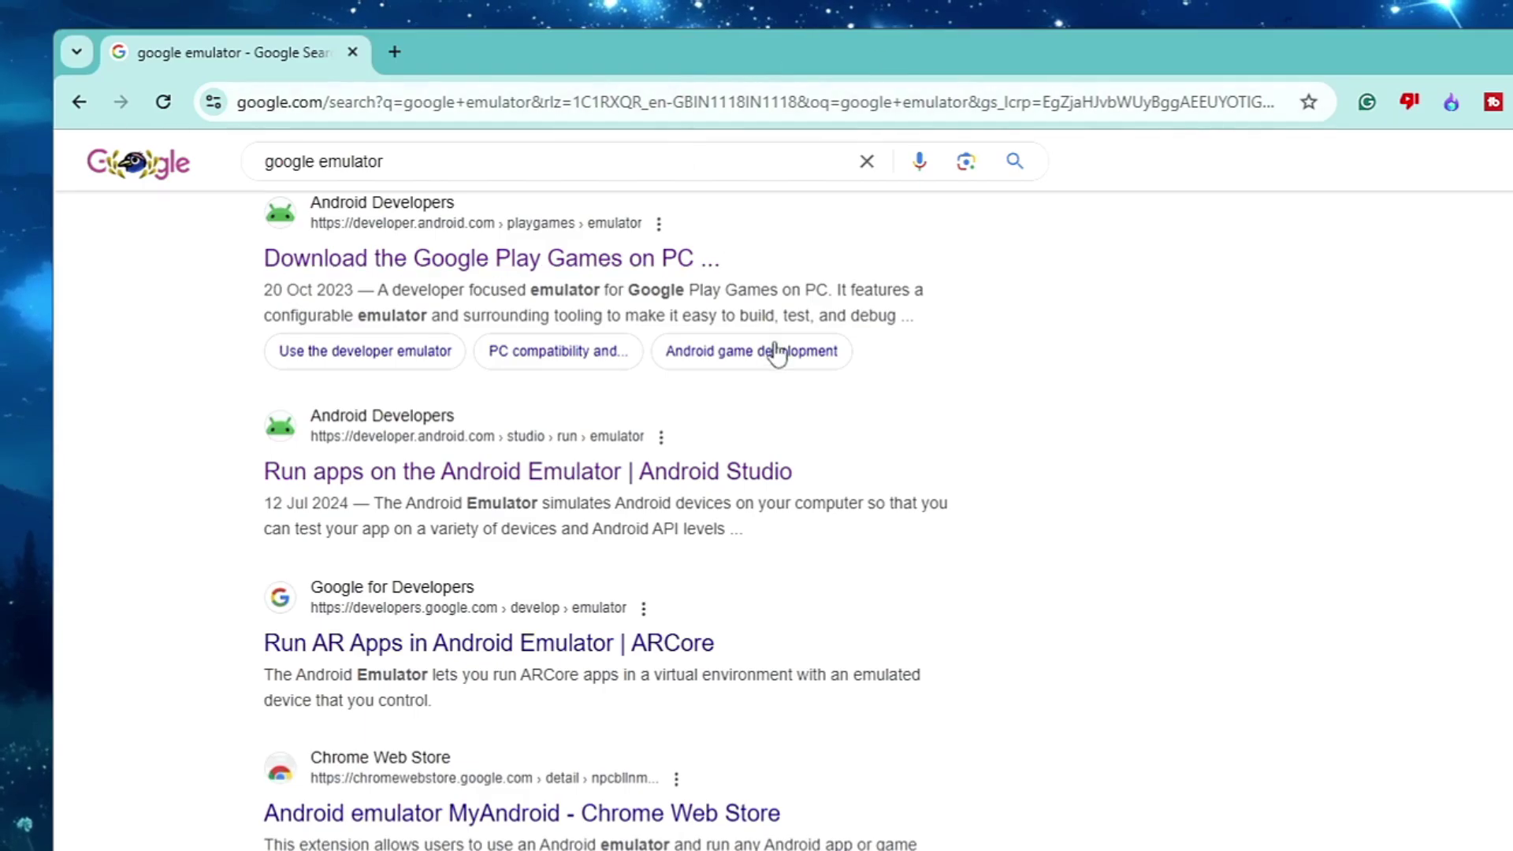
pyautogui.scroll(1, 423, 329)
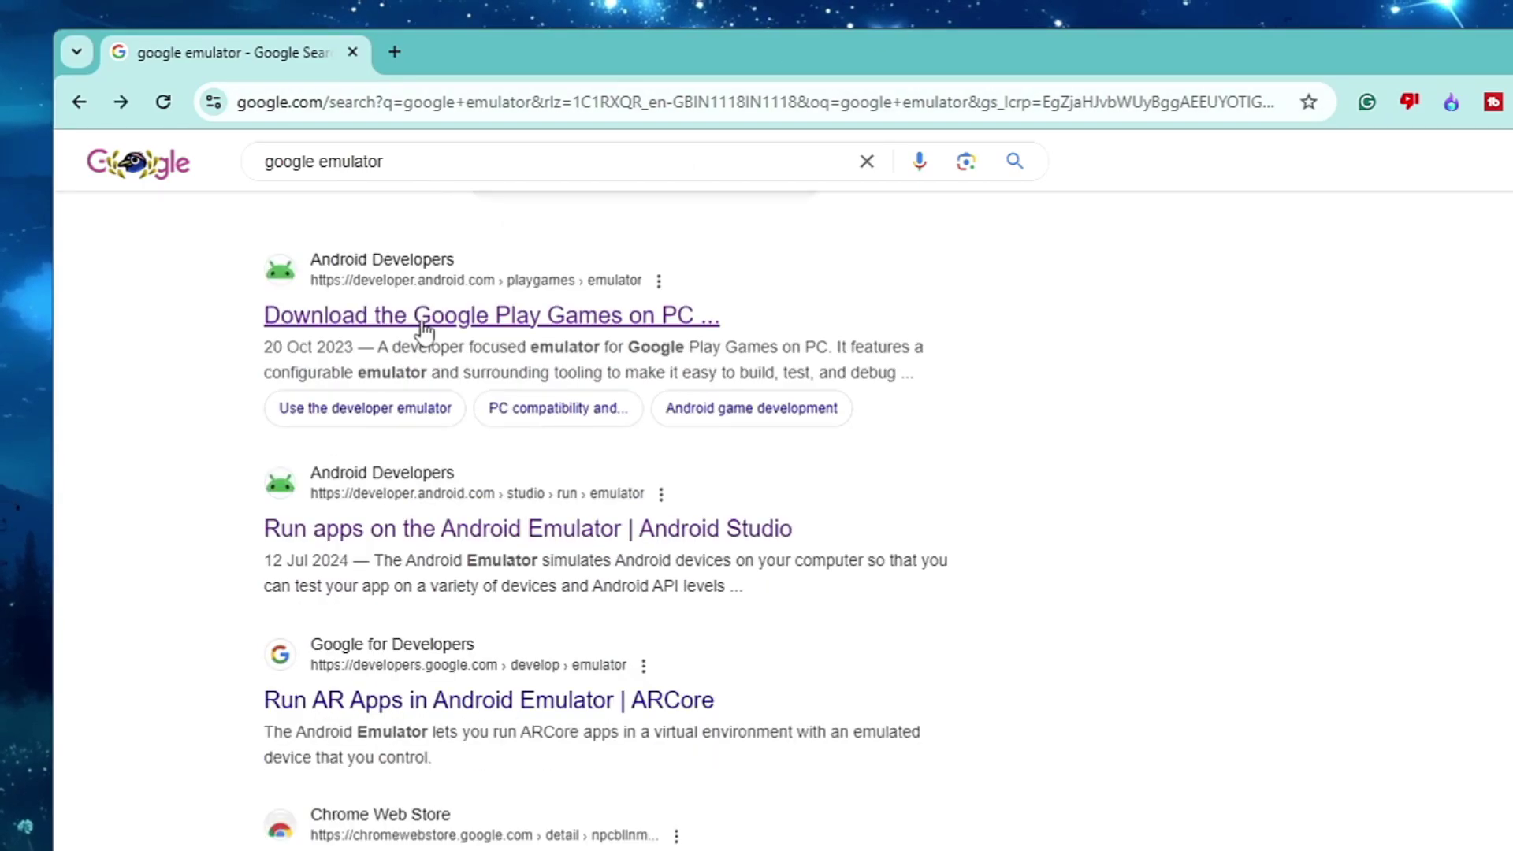
pyautogui.click(424, 329)
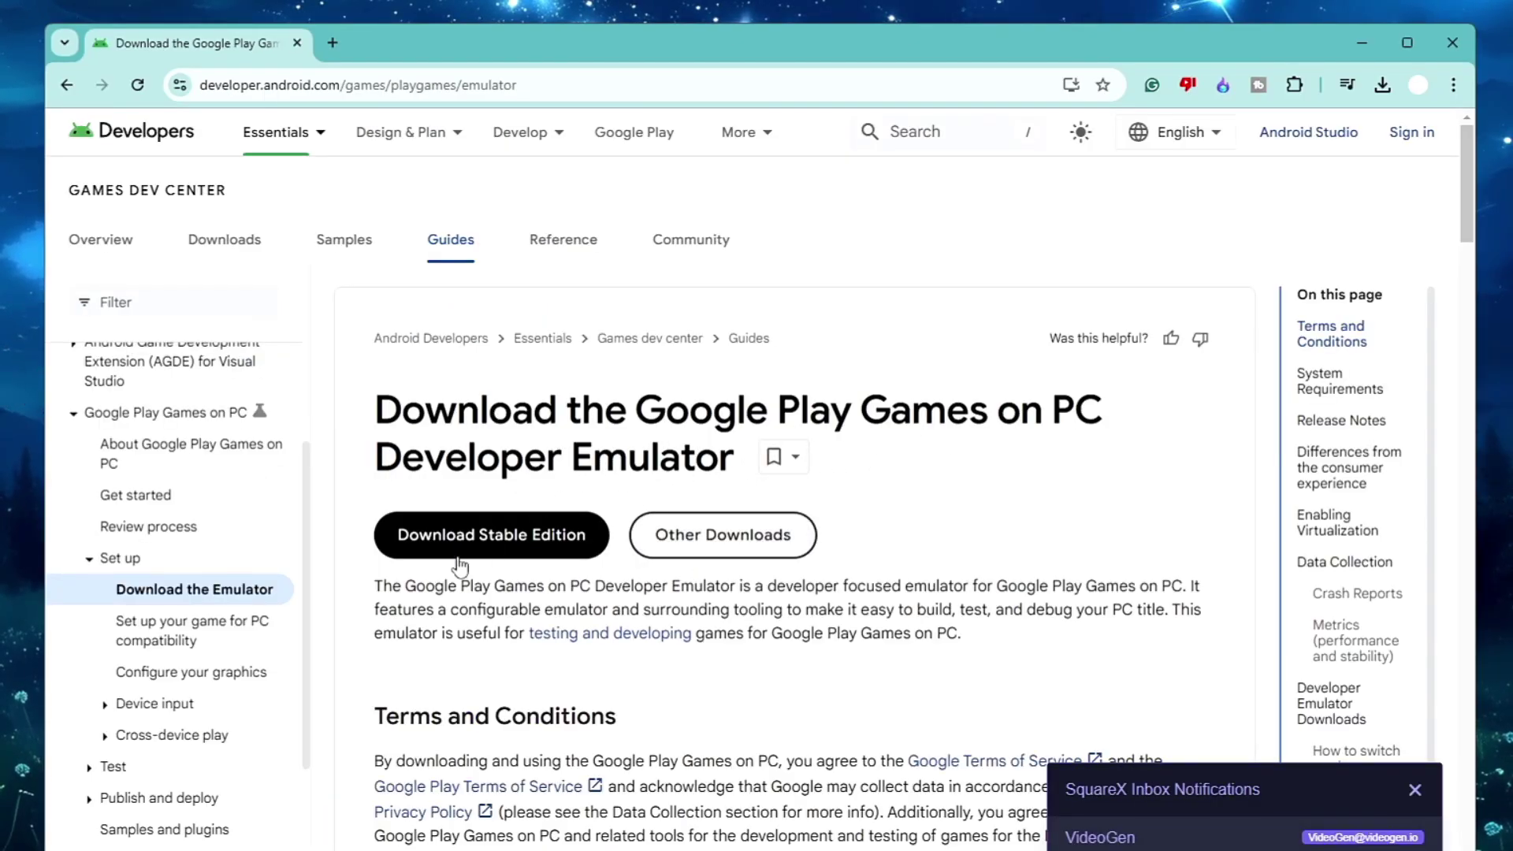
# - Download the Developer Emulator stable edition and run its installer from Chrome's downloads list
pyautogui.click(526, 541)
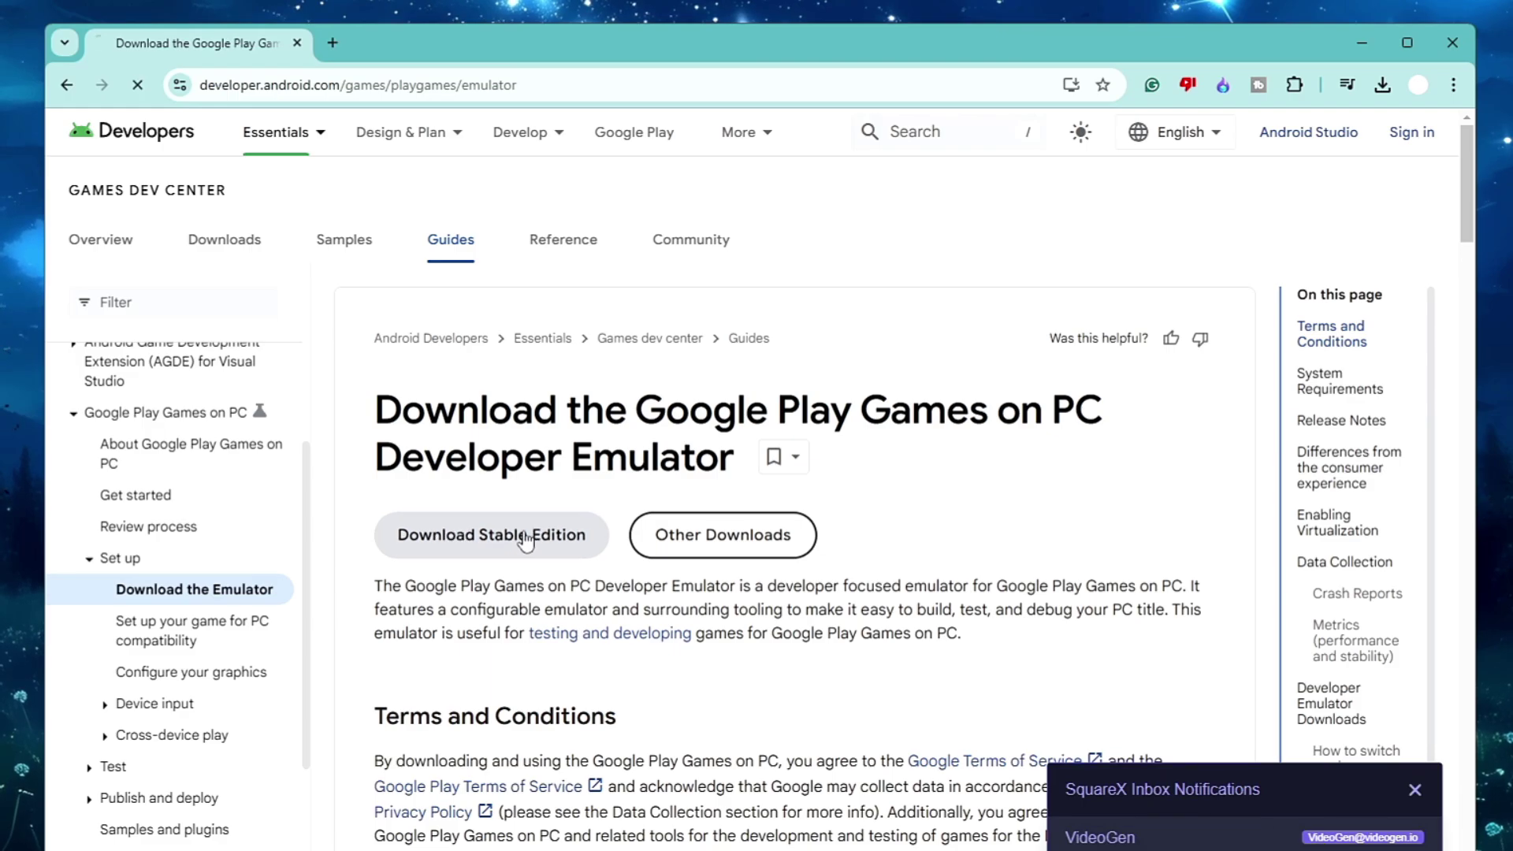
pyautogui.click(1387, 97)
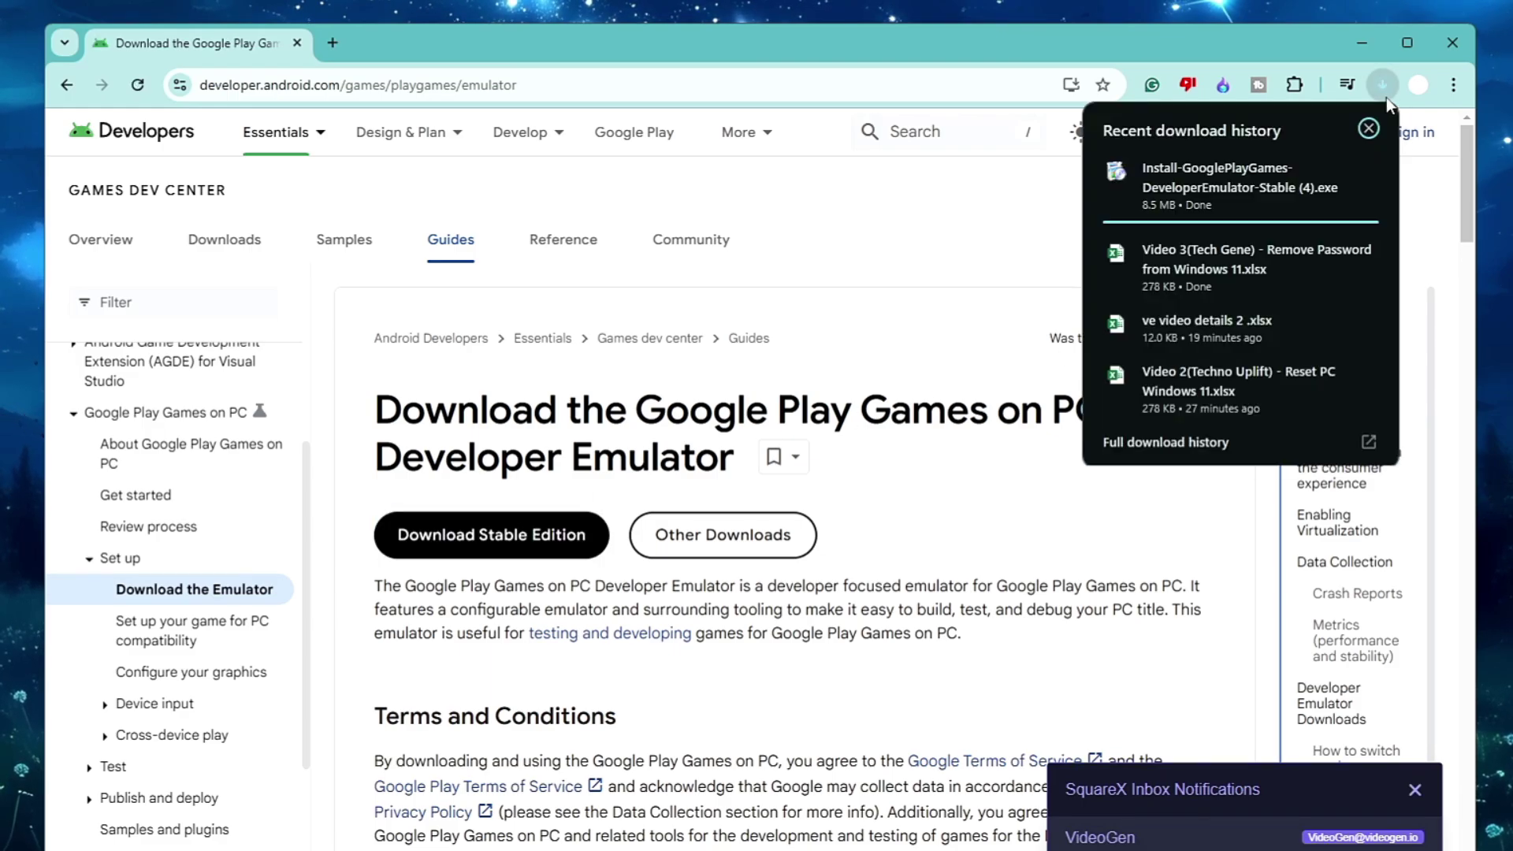
pyautogui.click(1222, 192)
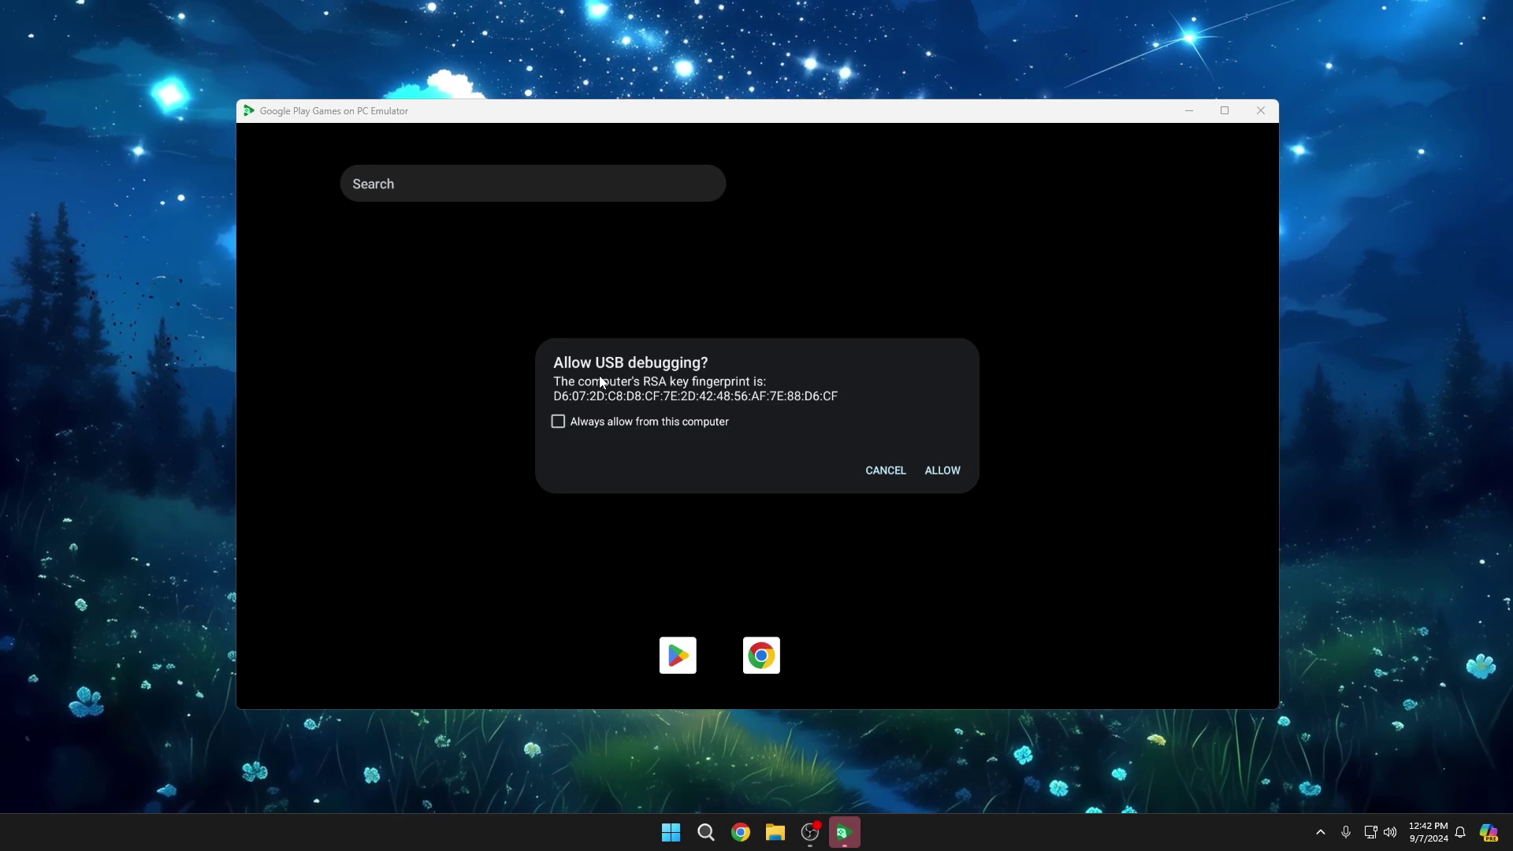
# - Allow USB debugging, nudge the window lower, and swipe up to reveal the installed apps
pyautogui.click(953, 467)
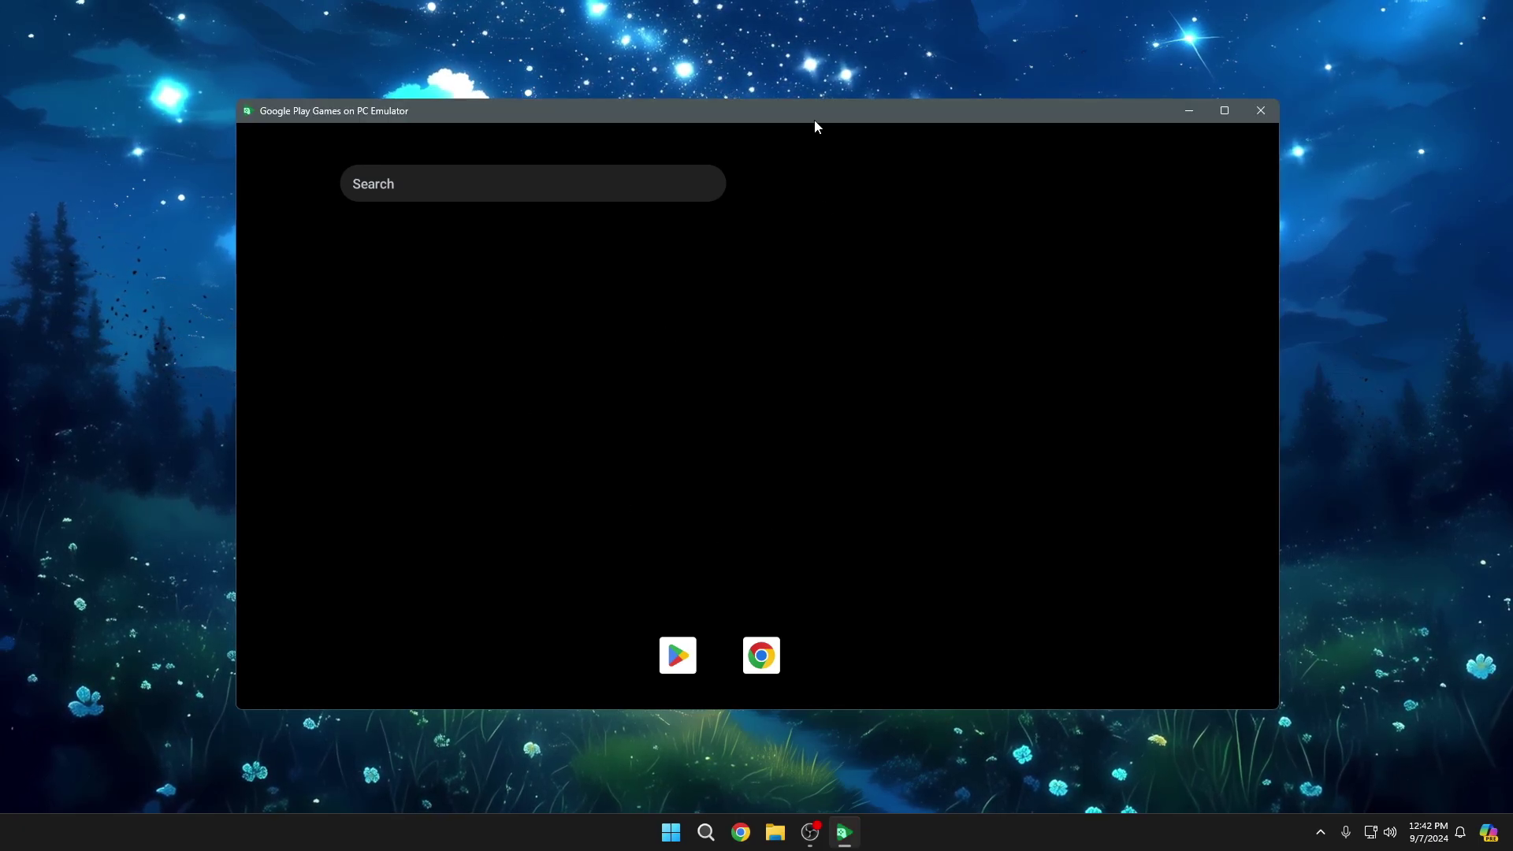
pyautogui.moveTo(815, 120)
pyautogui.mouseDown()
pyautogui.moveTo(867, 126)
pyautogui.moveTo(814, 126)
pyautogui.mouseUp()
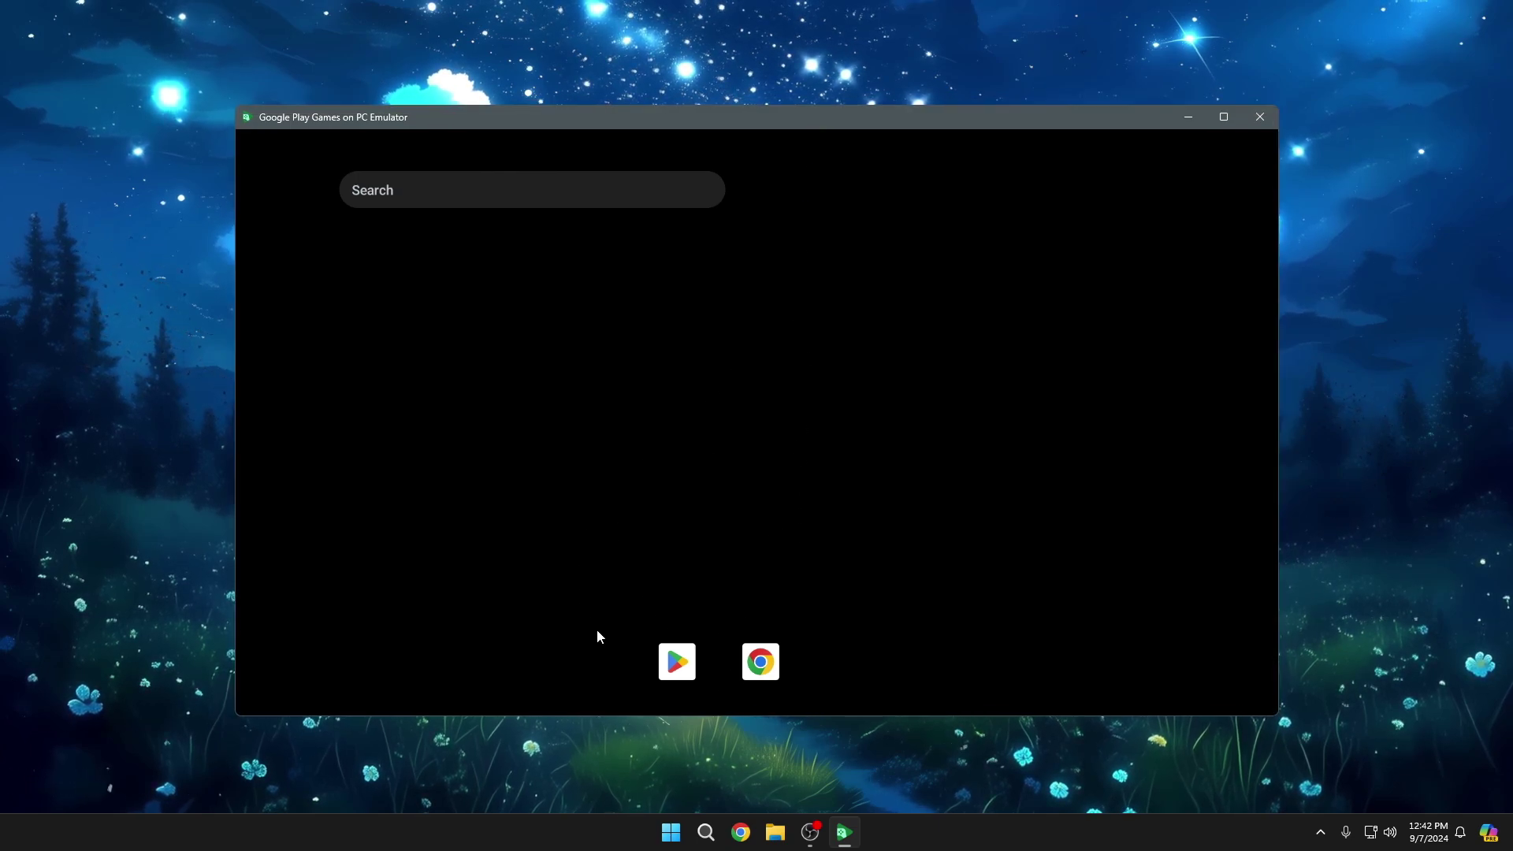
pyautogui.moveTo(712, 678); pyautogui.dragTo(720, 455)
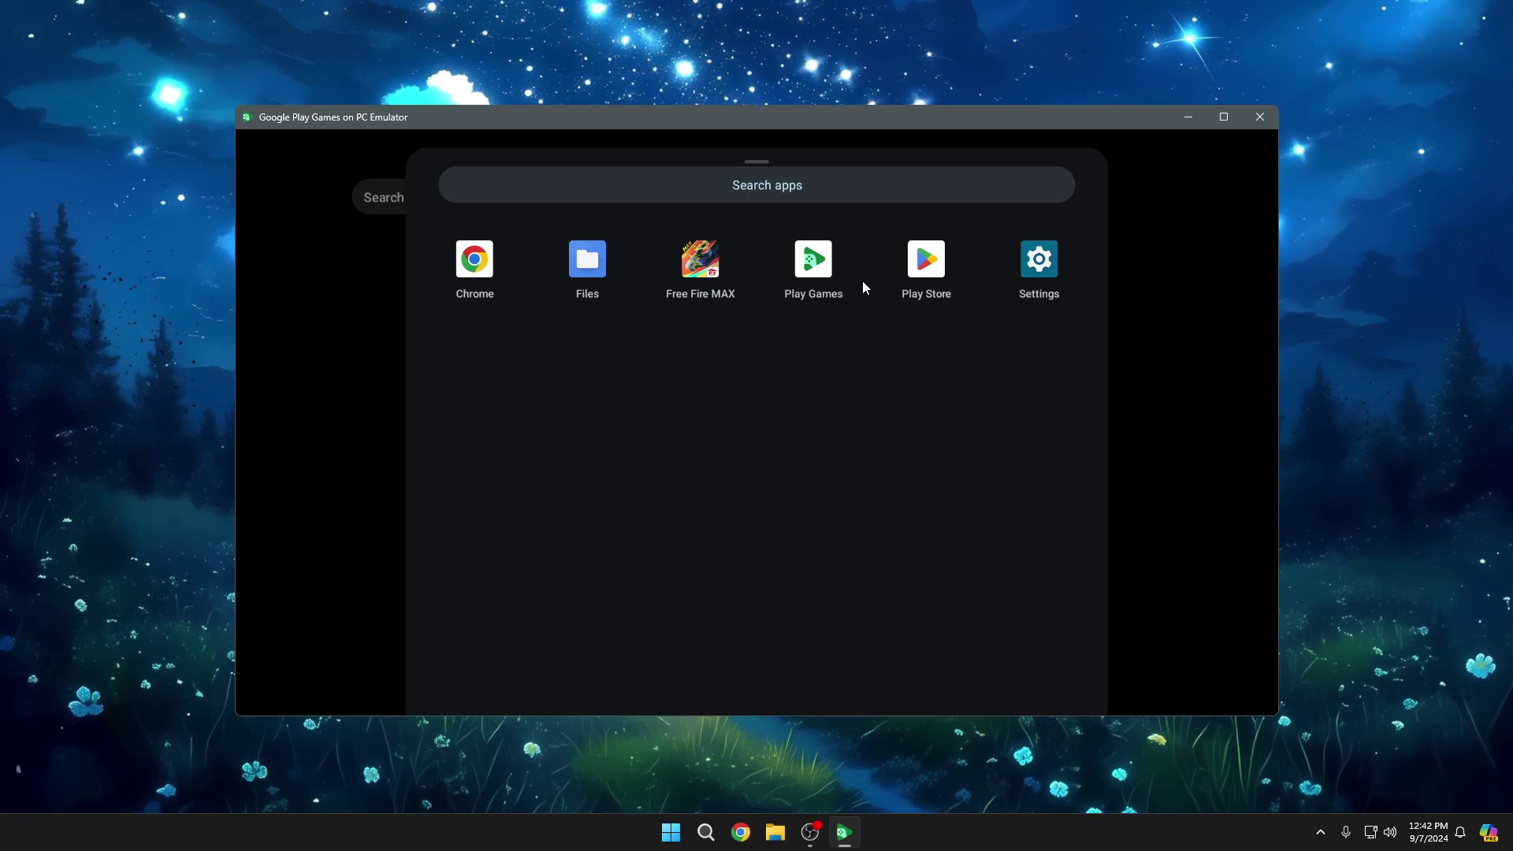
# - Open and scroll through Settings, then return to the app drawer with Ctrl+B
pyautogui.click(1040, 268)
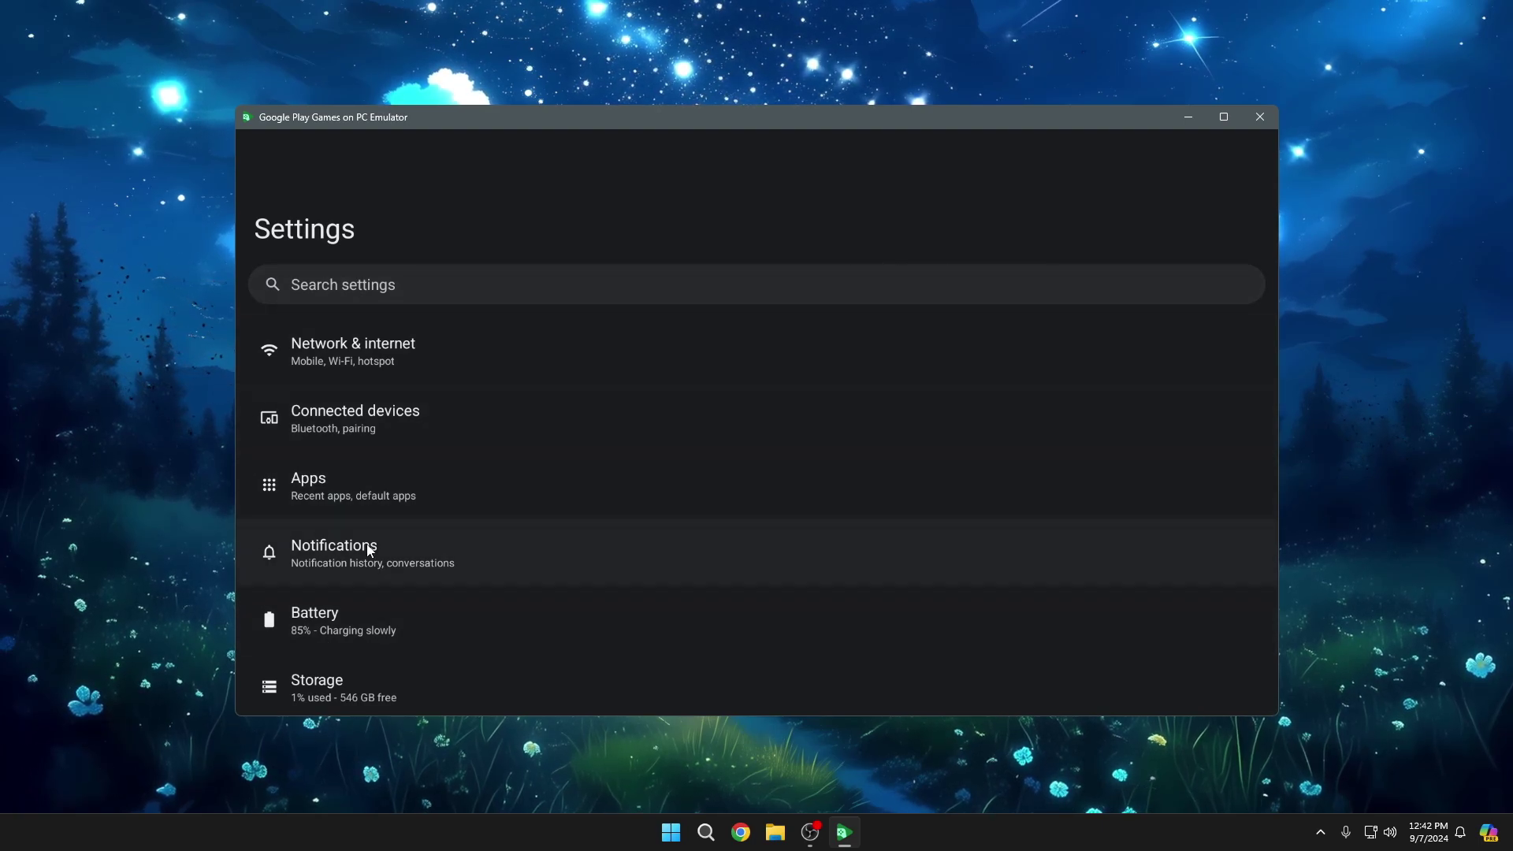
pyautogui.scroll(-5, 366, 539)
pyautogui.scroll(6, 363, 532)
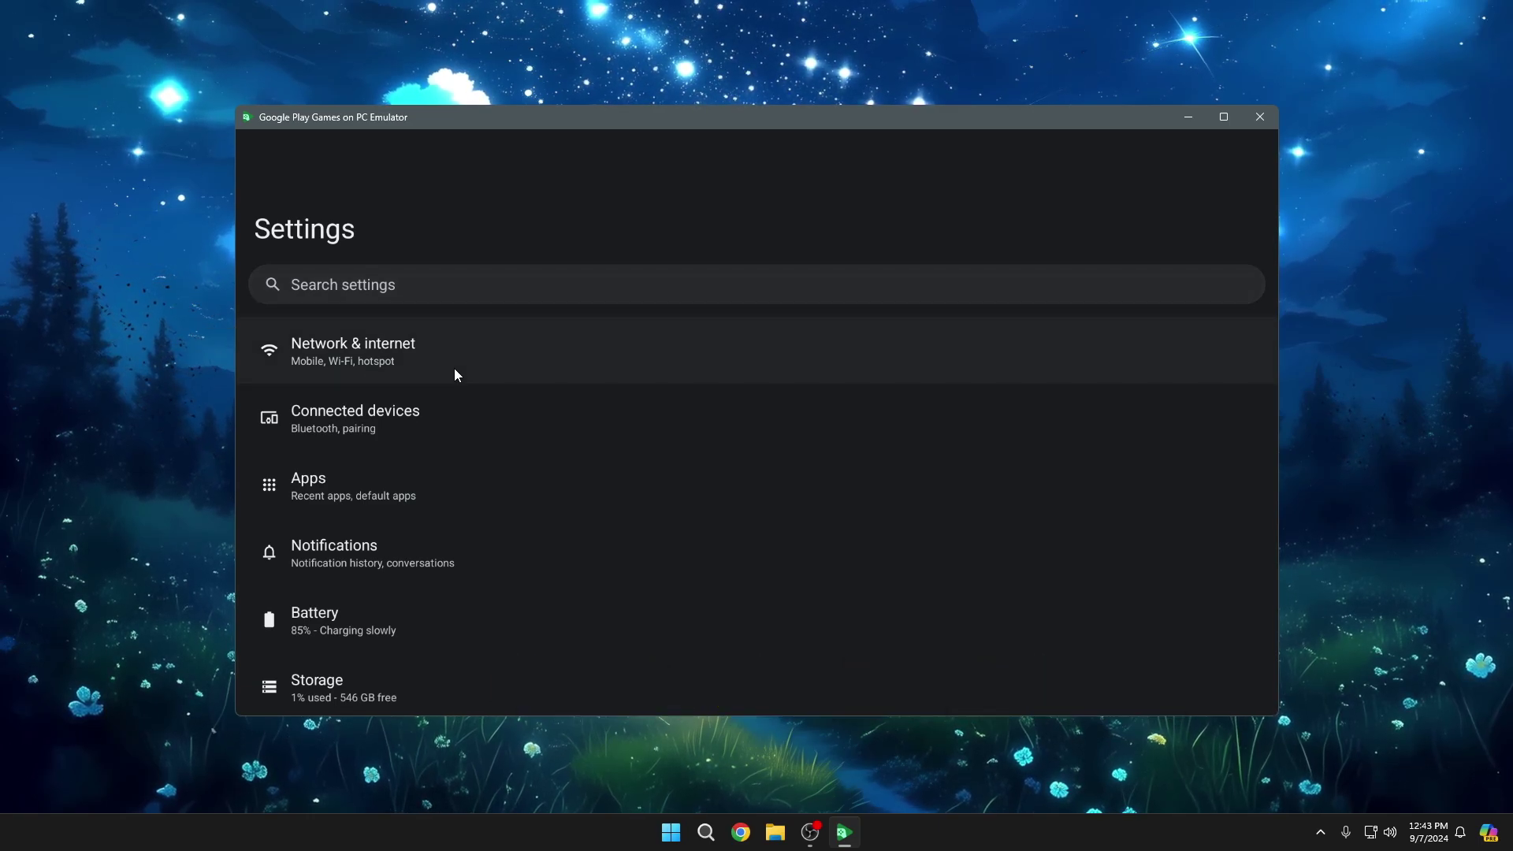
pyautogui.hotkey('ctrl', 'b')
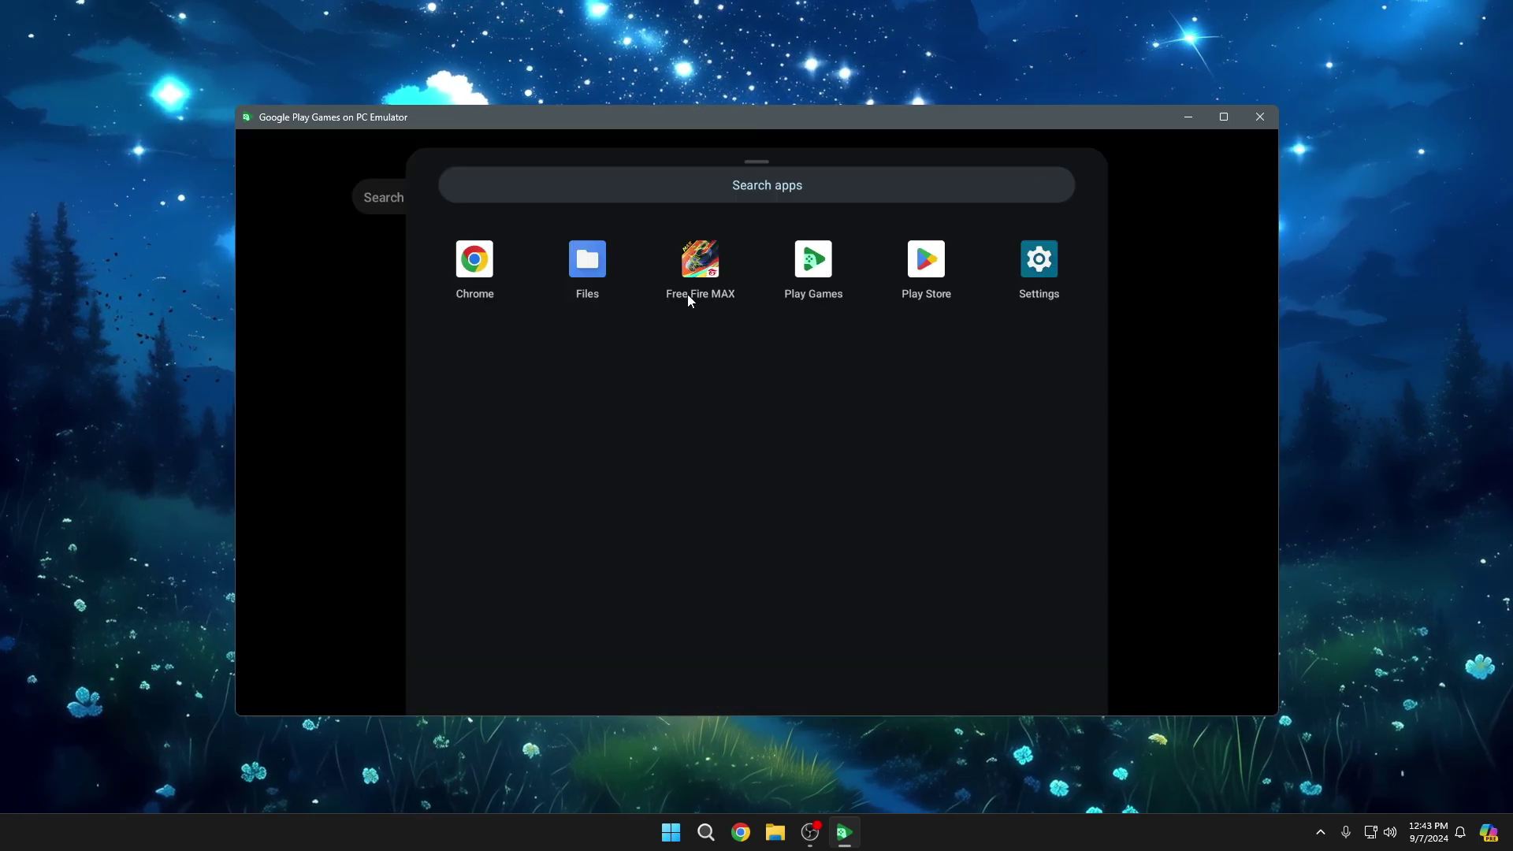
# - Open the Play Store from the app drawer and switch to its Games section
pyautogui.click(932, 261)
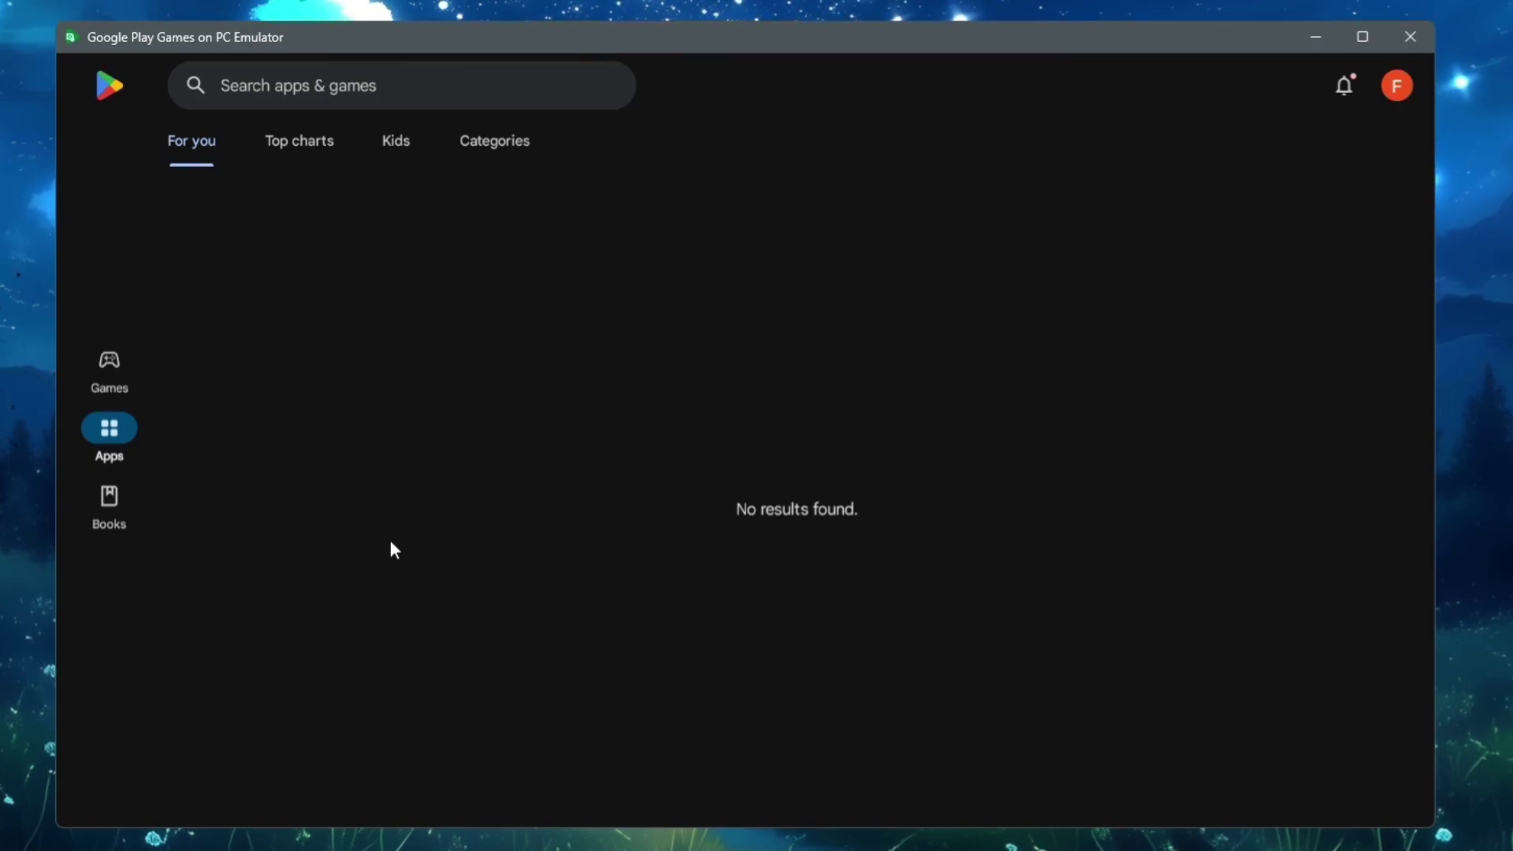
pyautogui.click(119, 359)
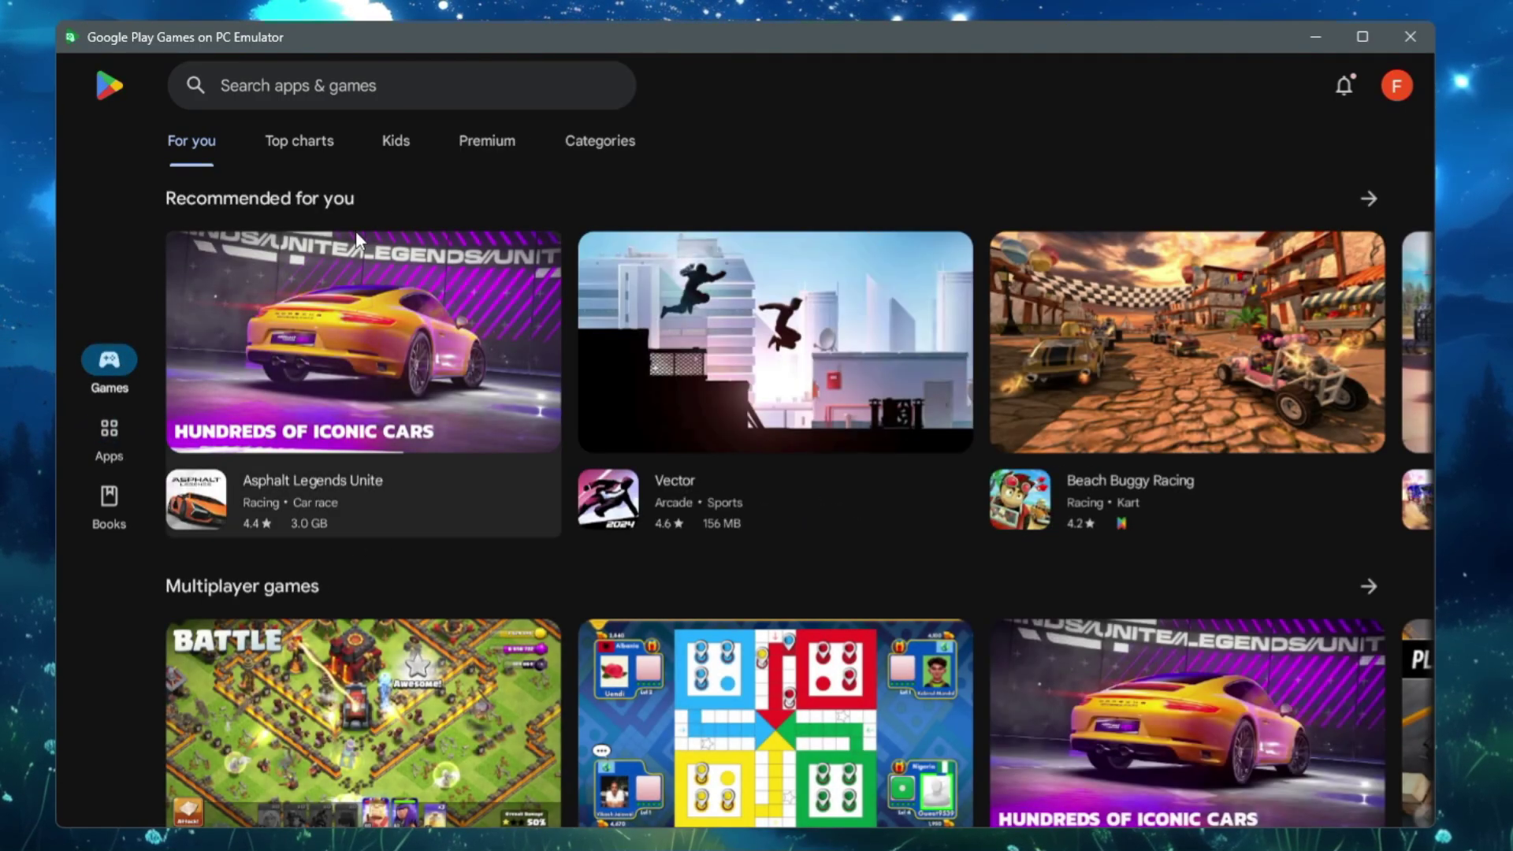
# - Search the Play Store for 'bgmi', scroll the results, then return to the bgmi results
pyautogui.click(470, 85)
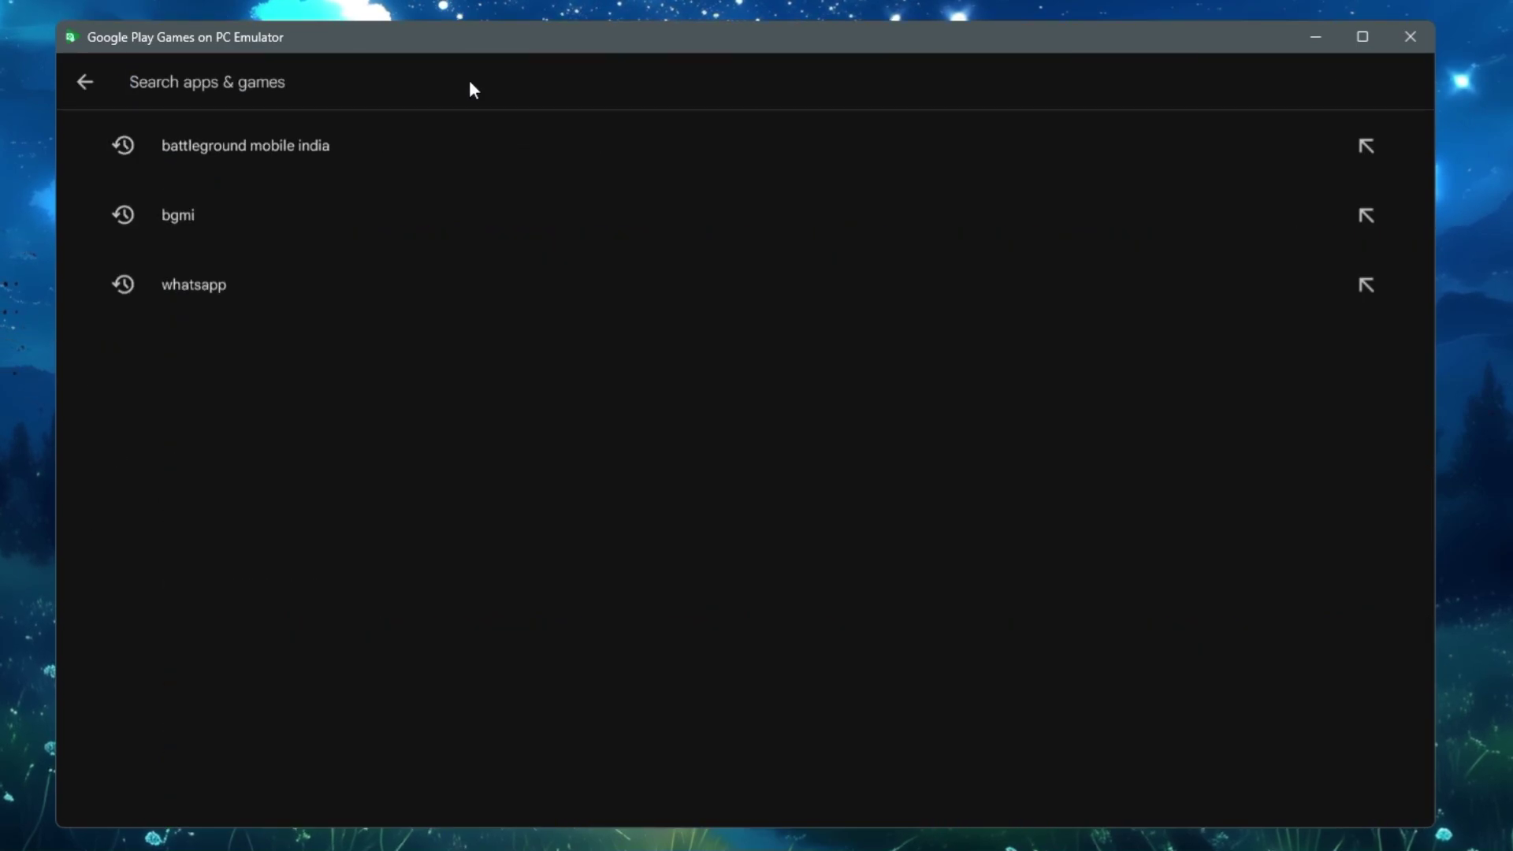
pyautogui.write('bgmi')
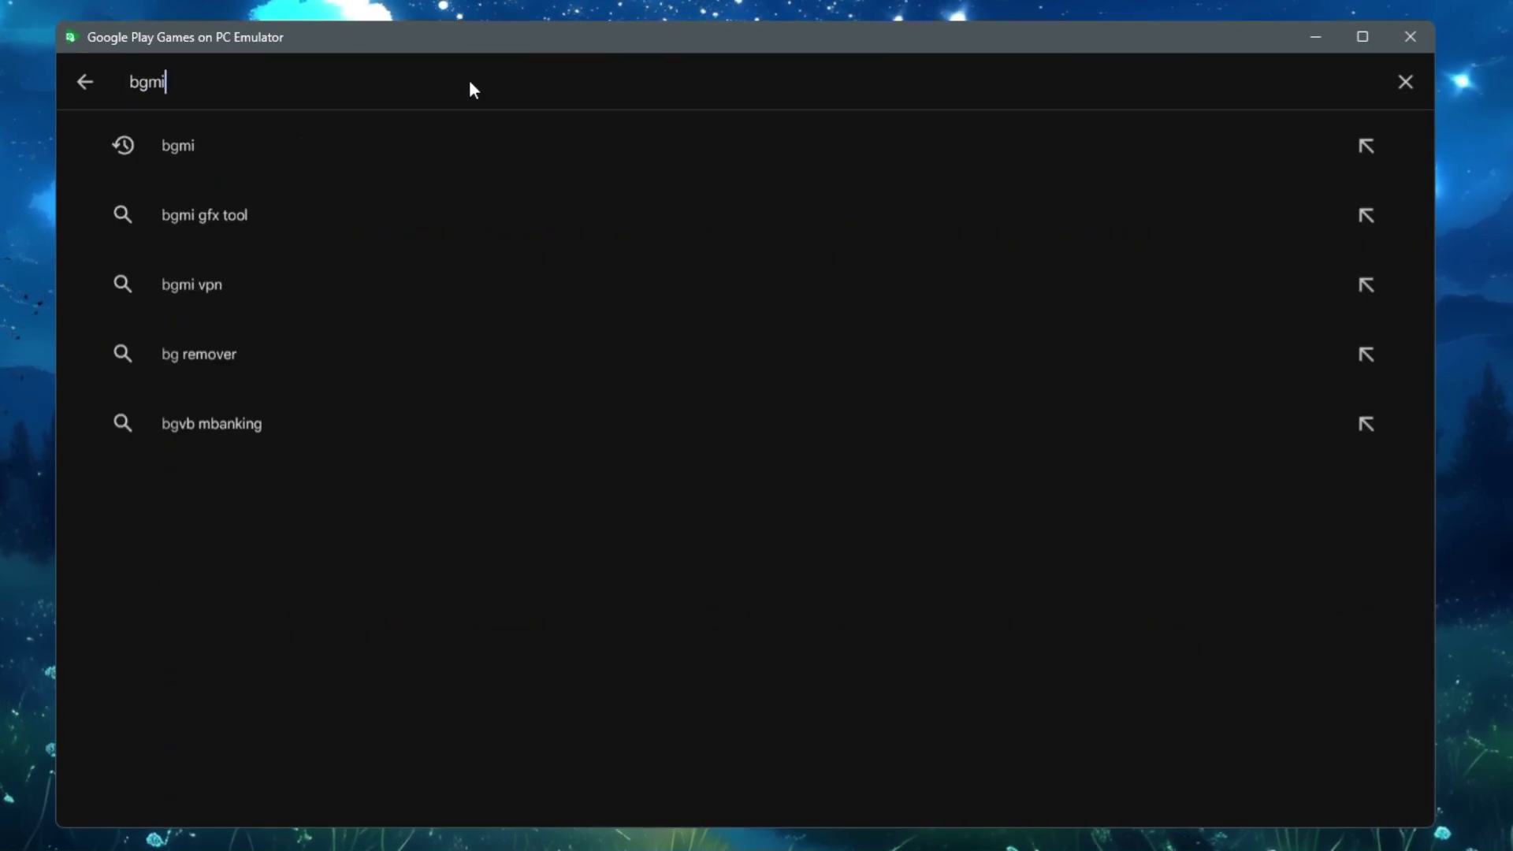
pyautogui.press('Return')
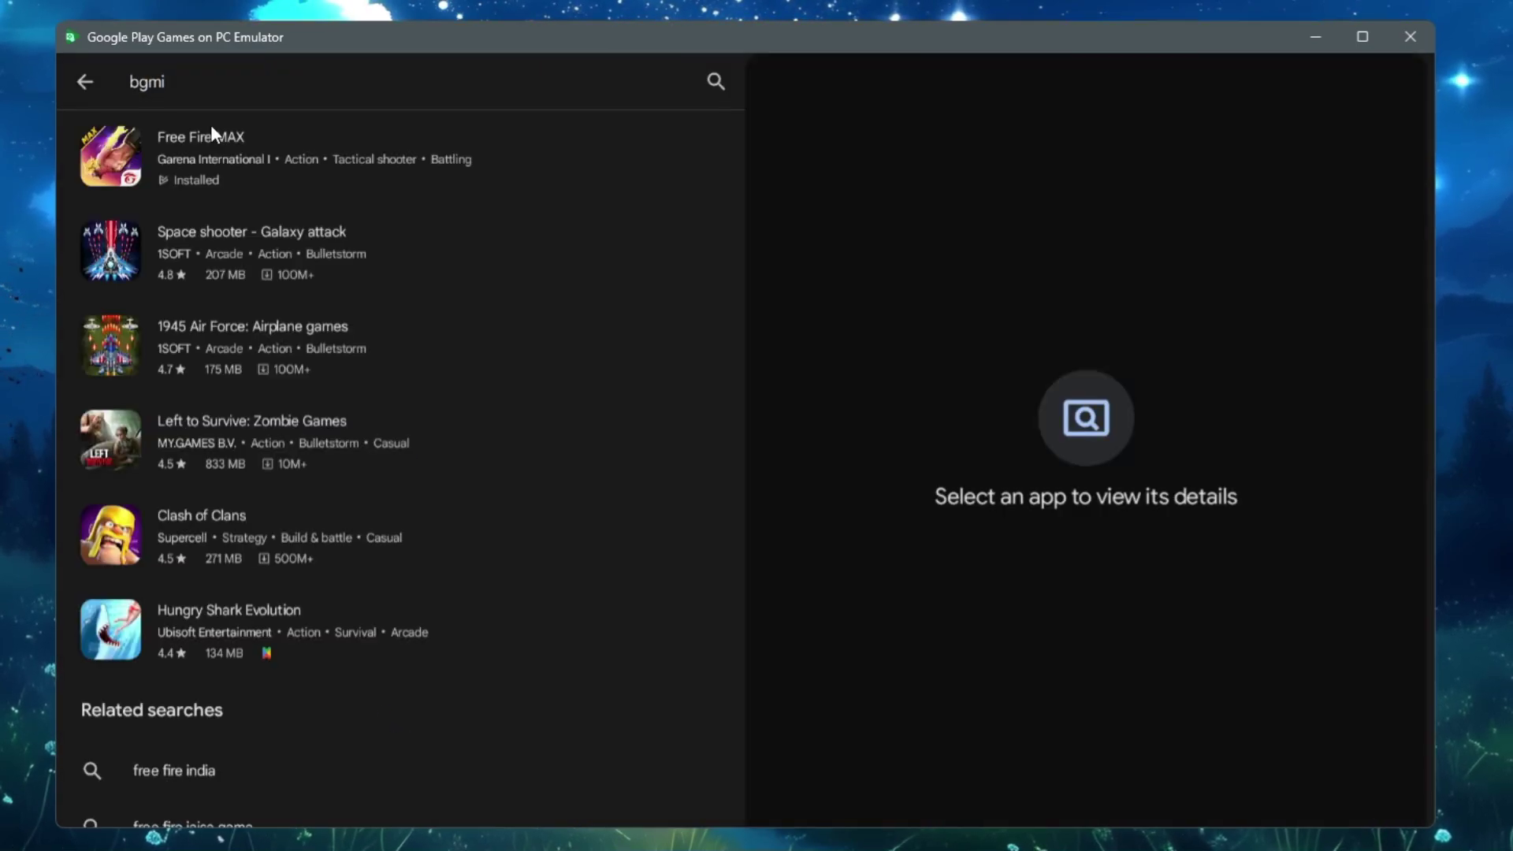
pyautogui.scroll(-1, 277, 248)
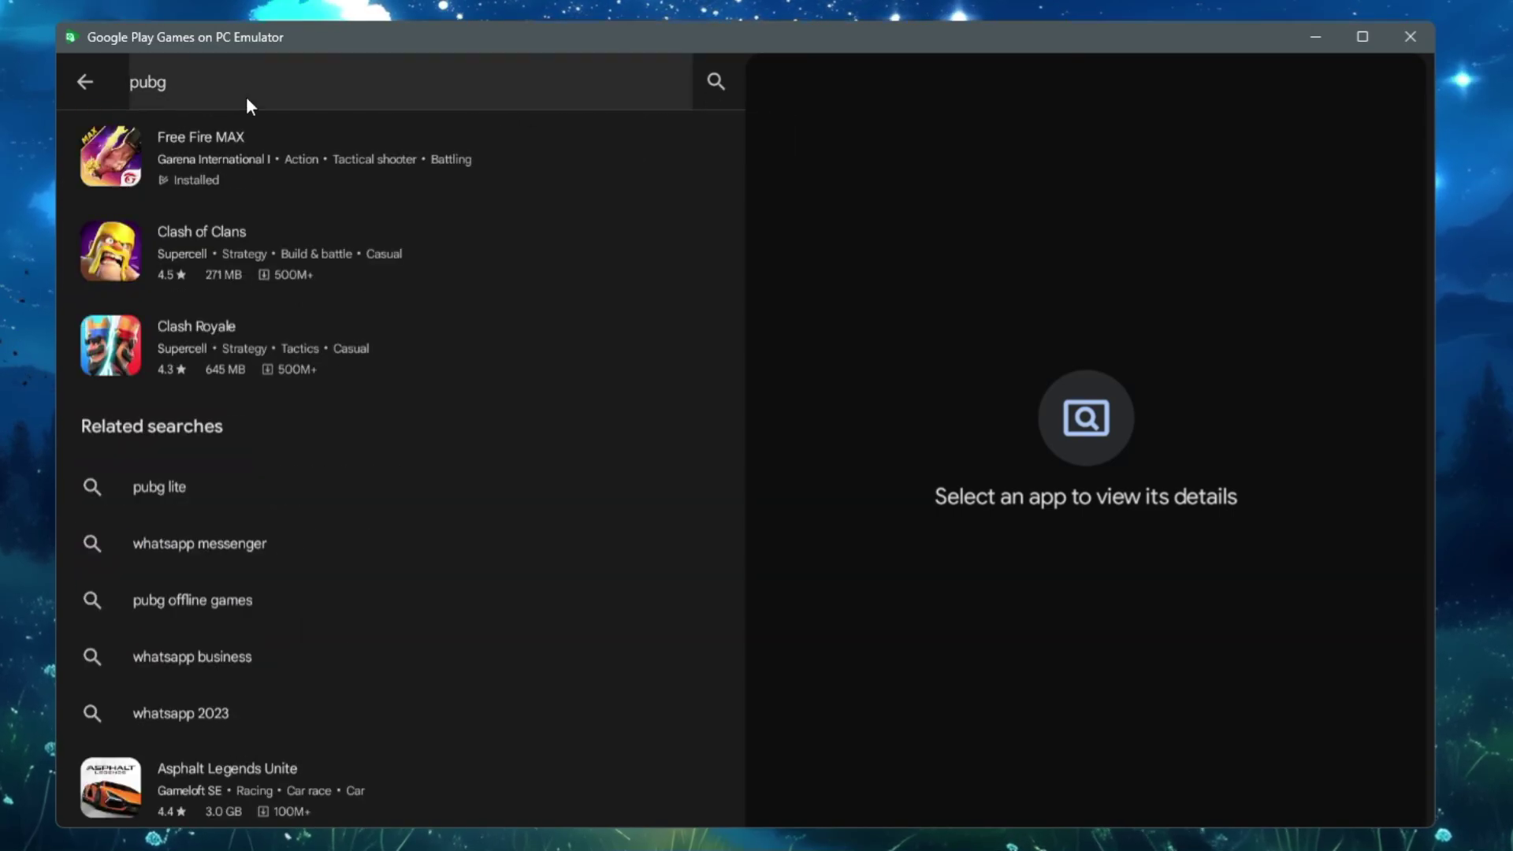
pyautogui.scroll(-2, 202, 236)
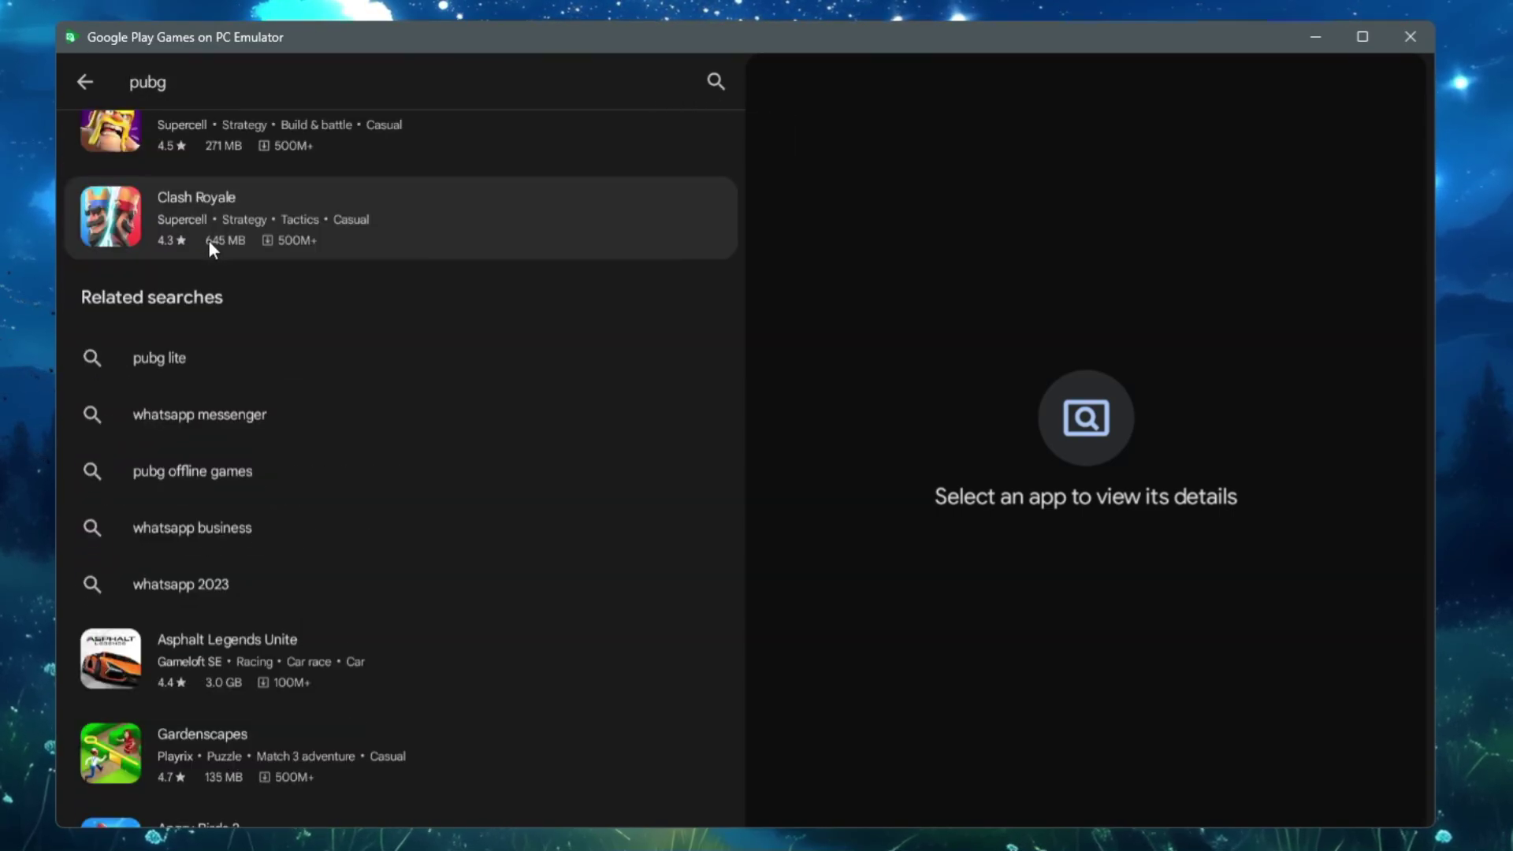
pyautogui.click(83, 84)
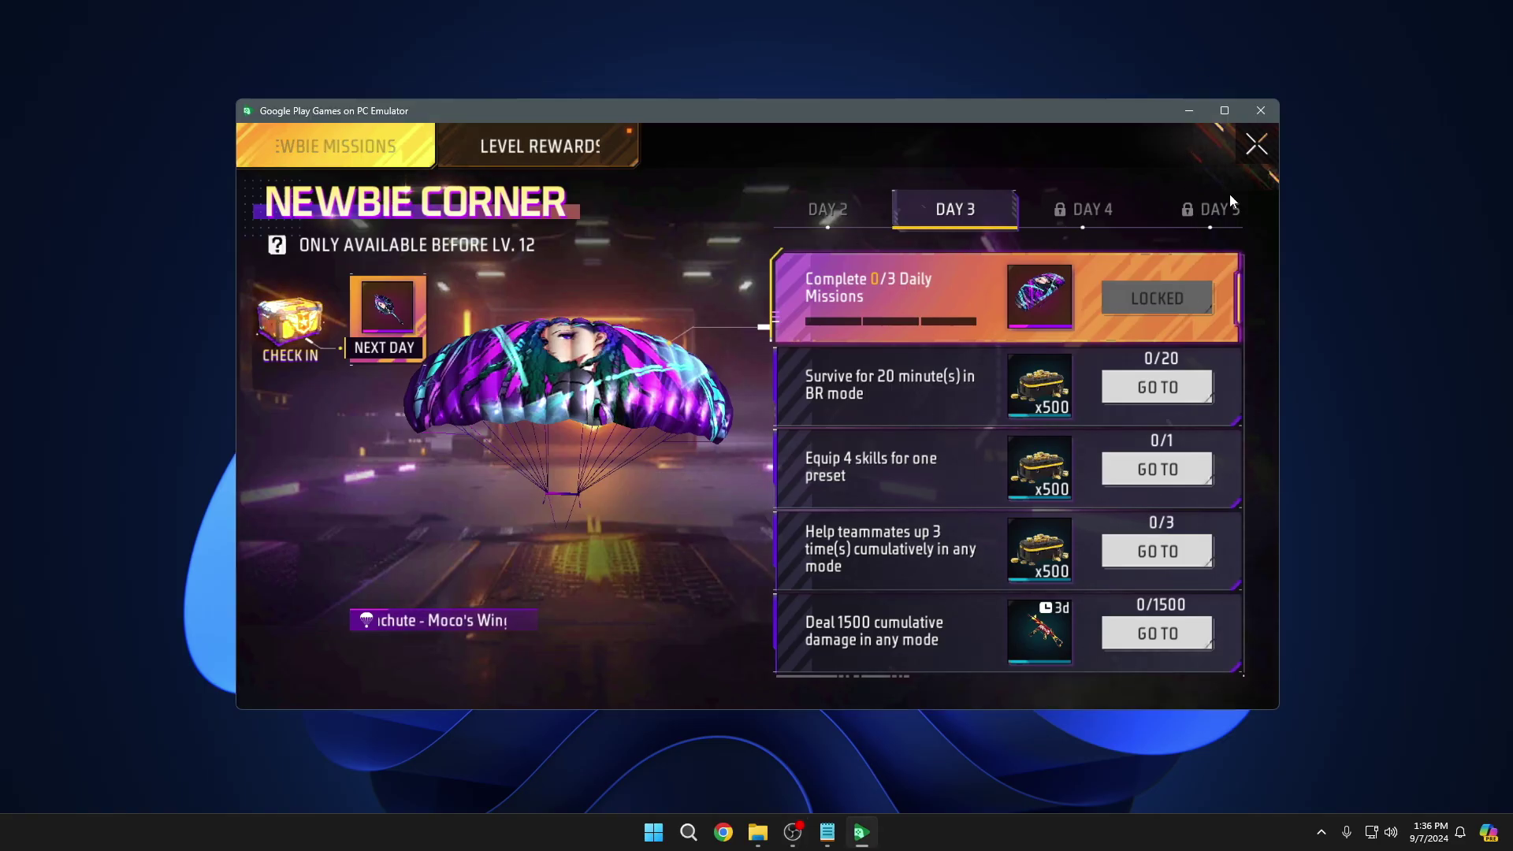
# - Close the Newbie Corner panel and press START to load a Bermuda Battle Royale match
pyautogui.click(1257, 144)
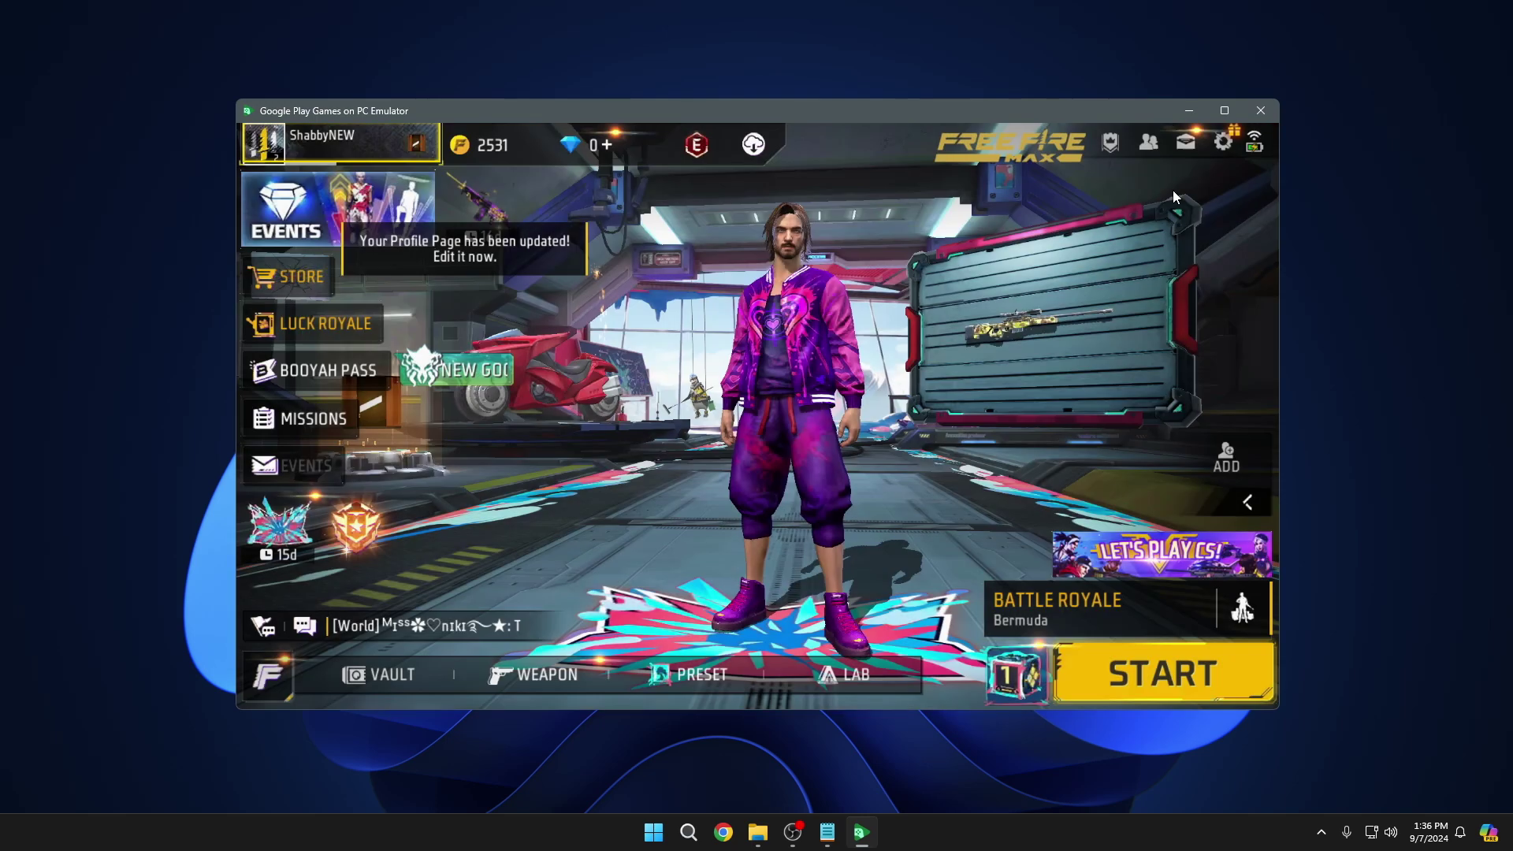
pyautogui.click(1136, 677)
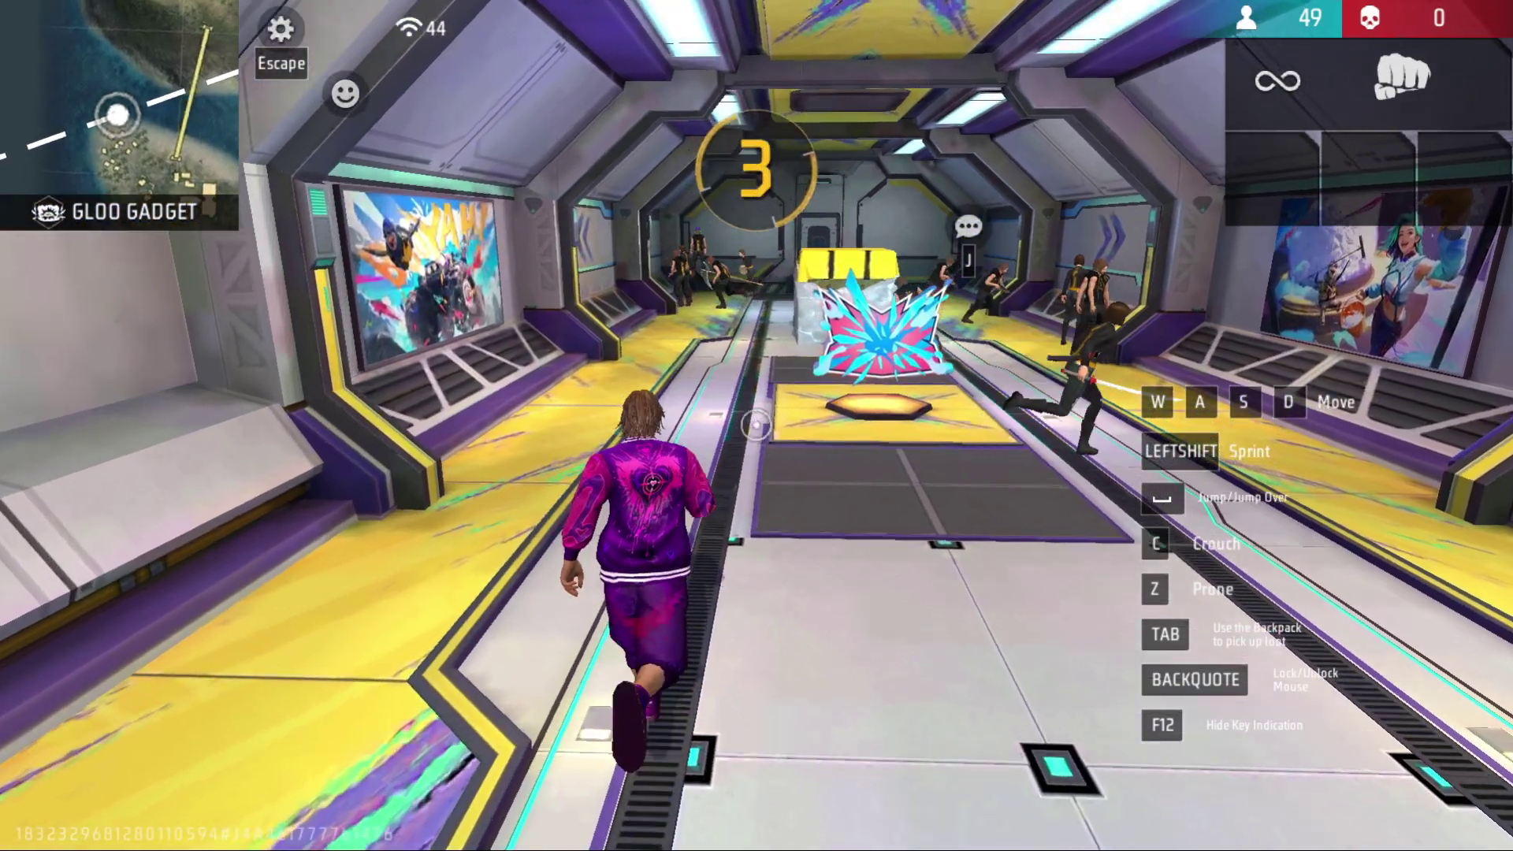
# - Run through the hangar, picking up the M1887 shotgun, and around the wooden crates
pyautogui.press('w')
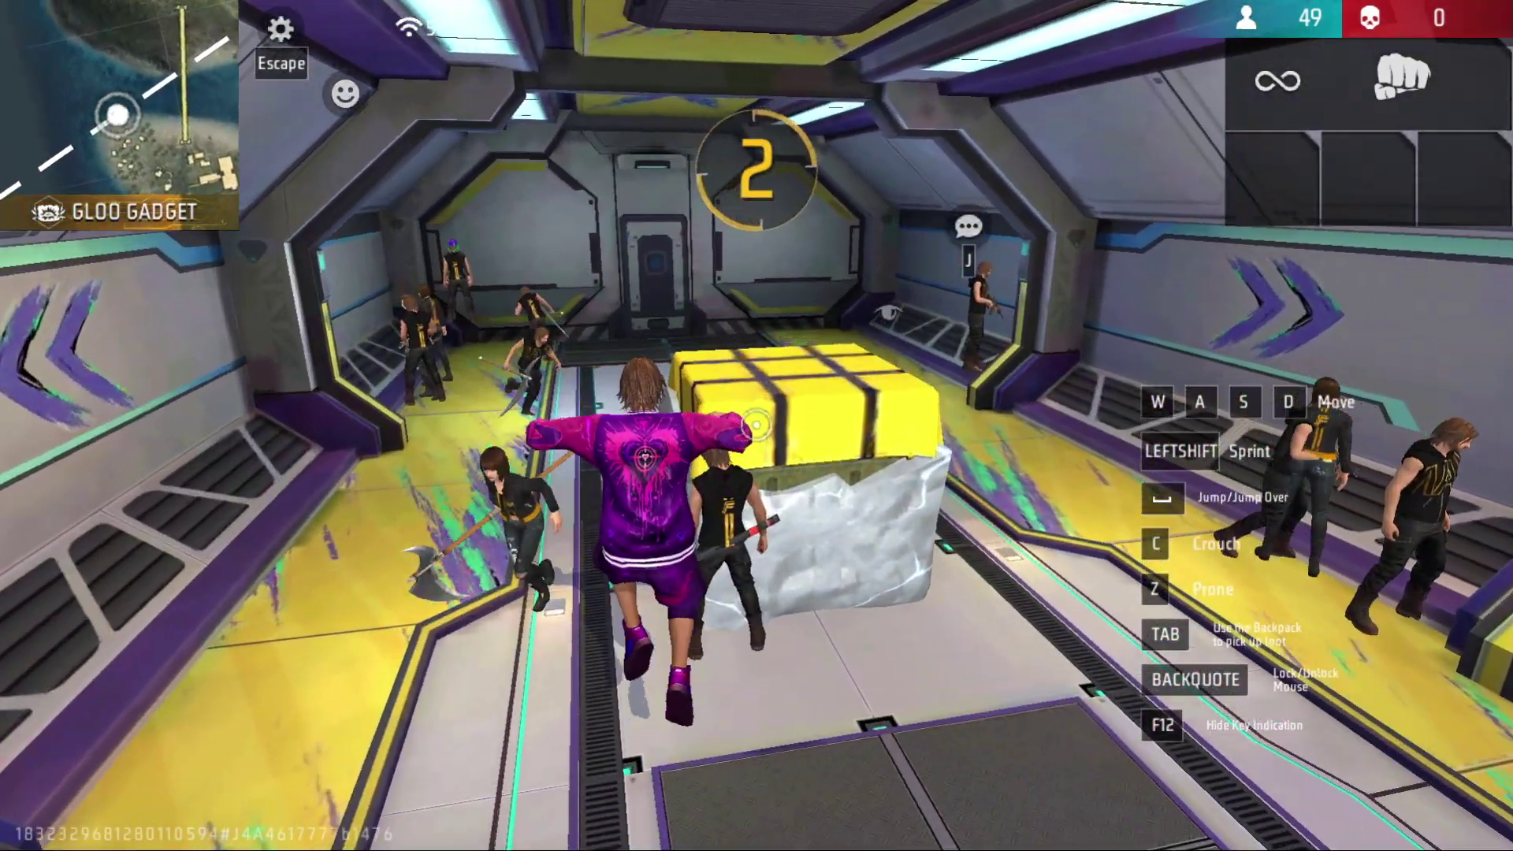
pyautogui.press('w')
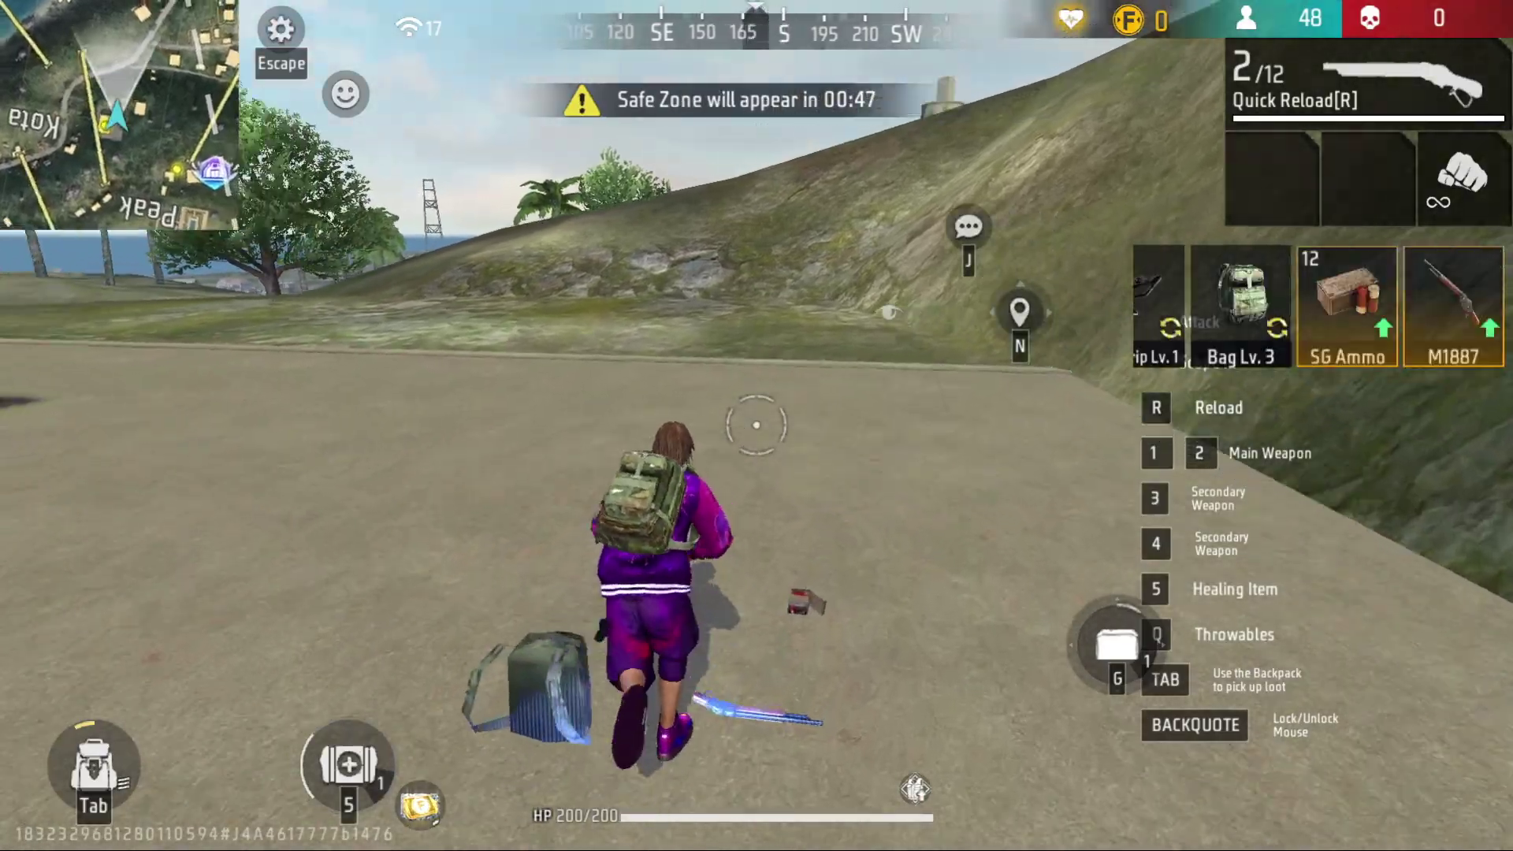
pyautogui.press('w')
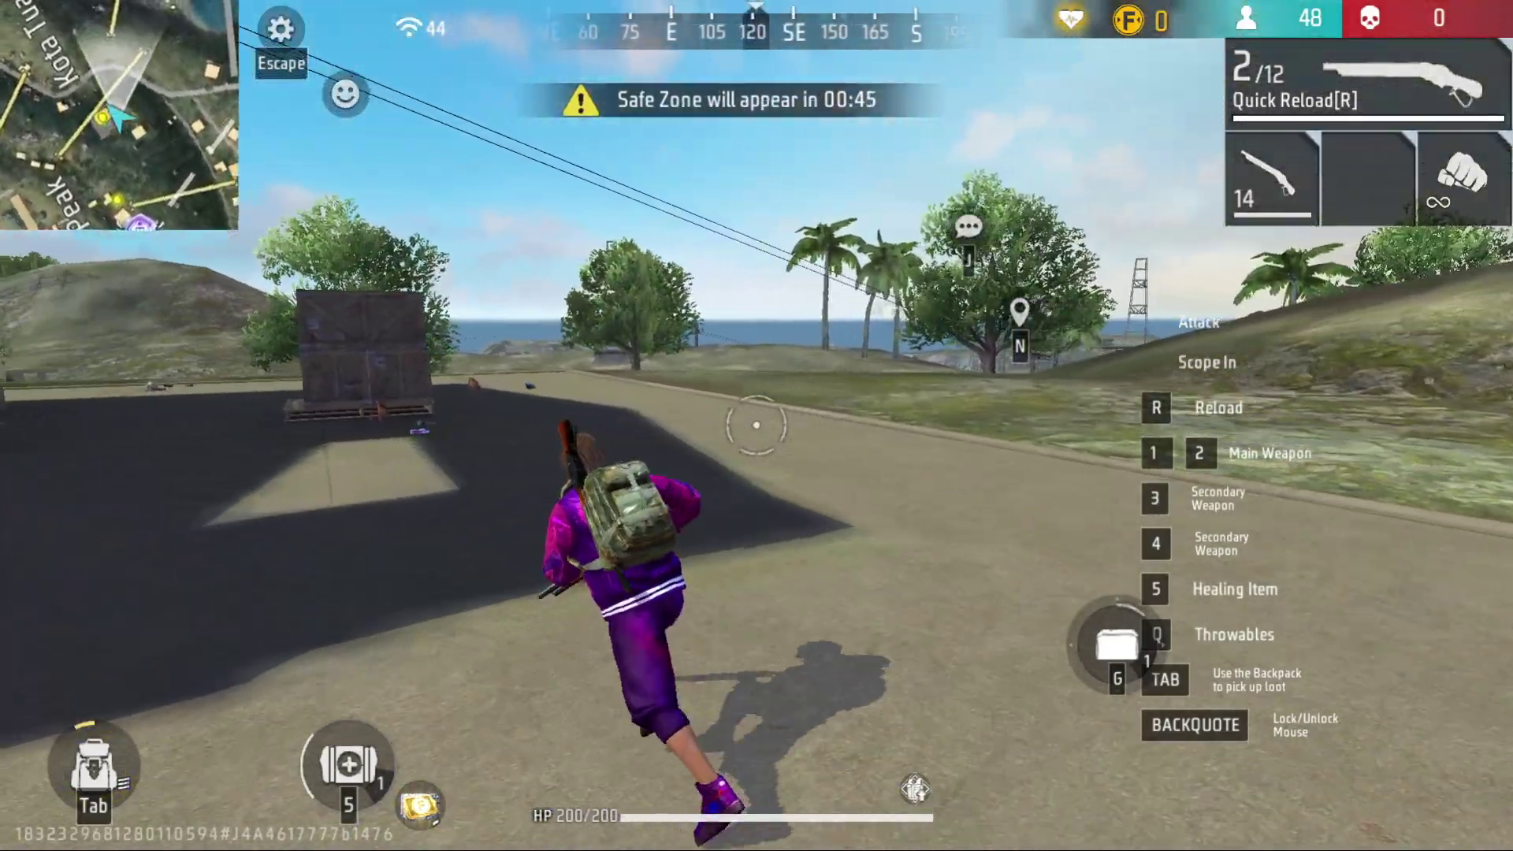
pyautogui.press('w')
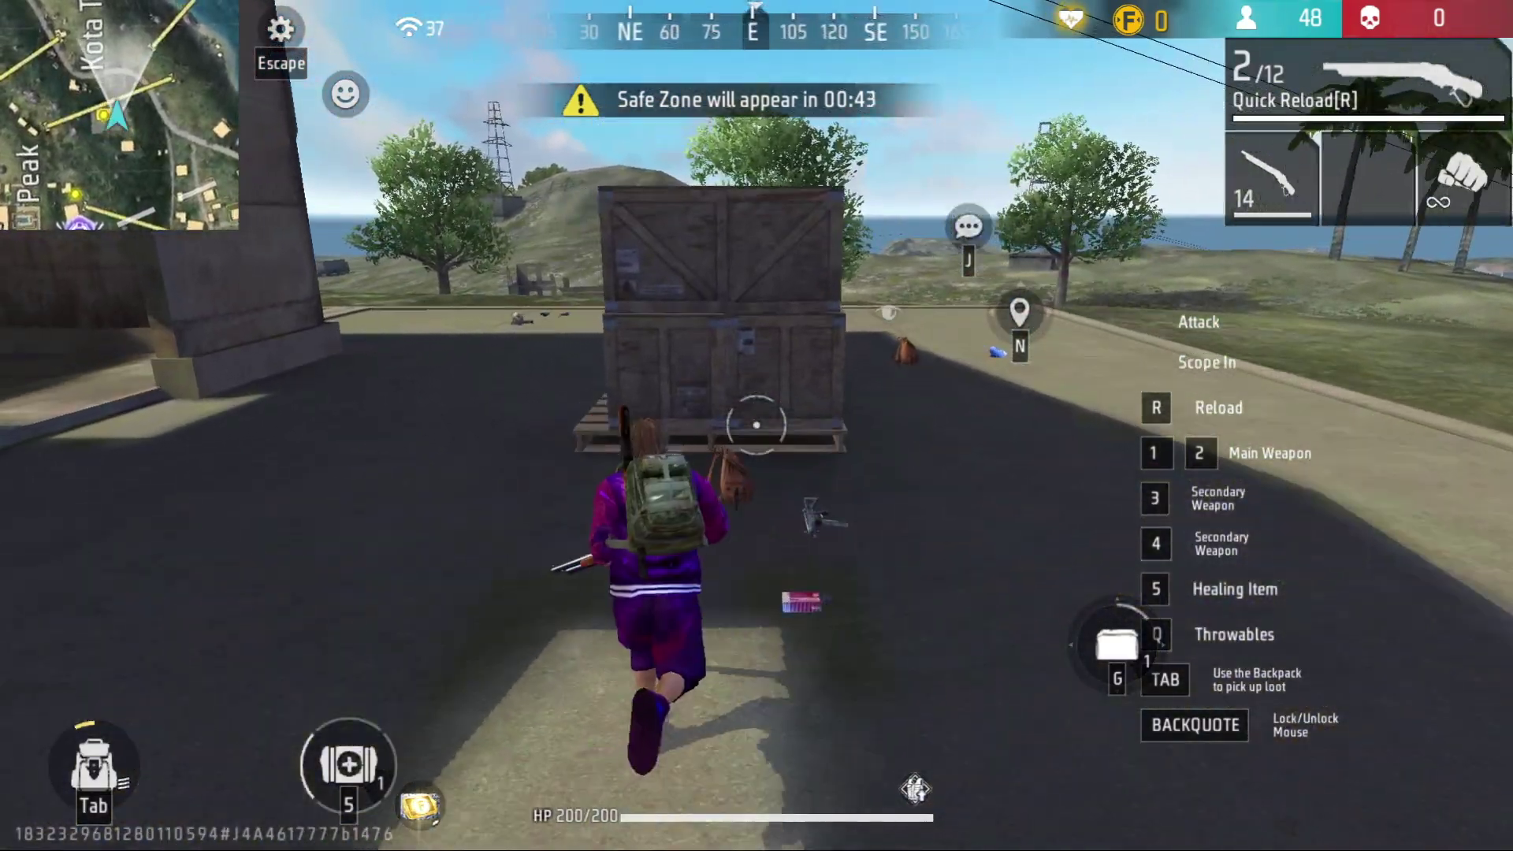
pyautogui.press('w')
pyautogui.press('d')
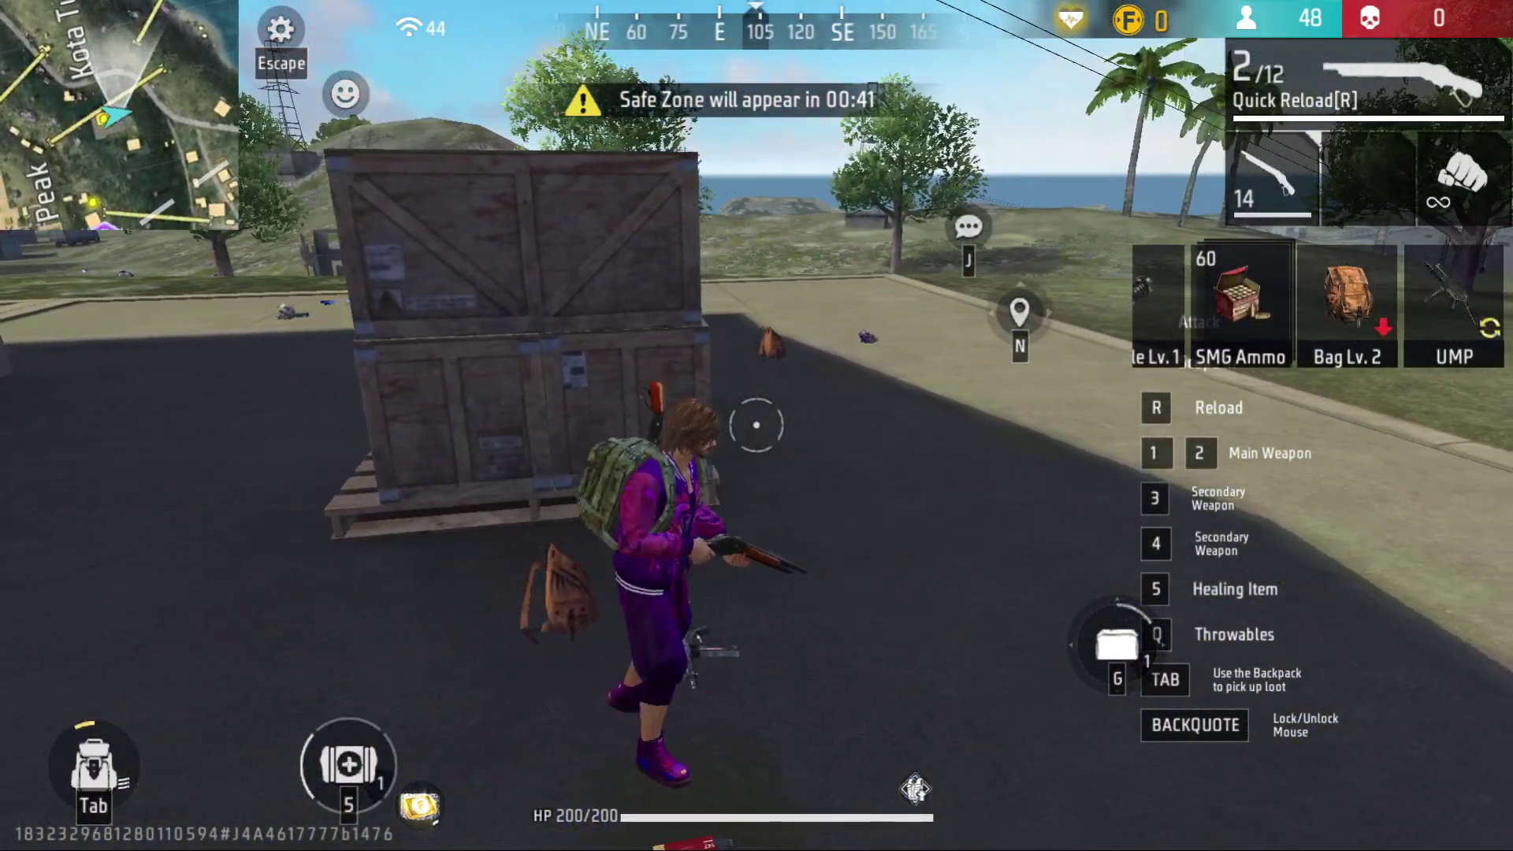
pyautogui.press('w')
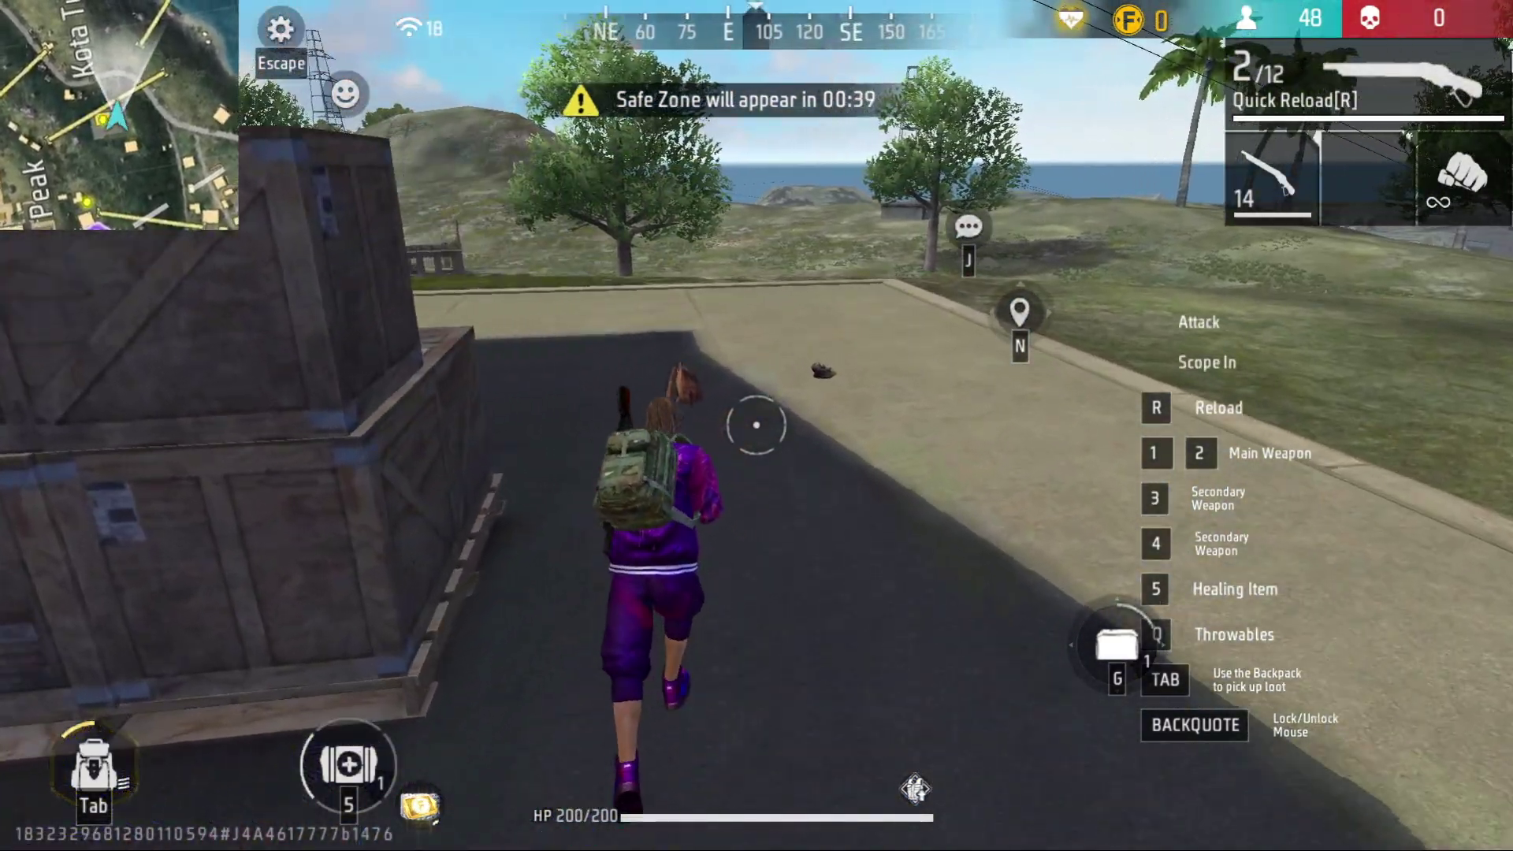
# - Draw the shotgun with 2, fire two shots at the enemy, and reload
pyautogui.press('2')
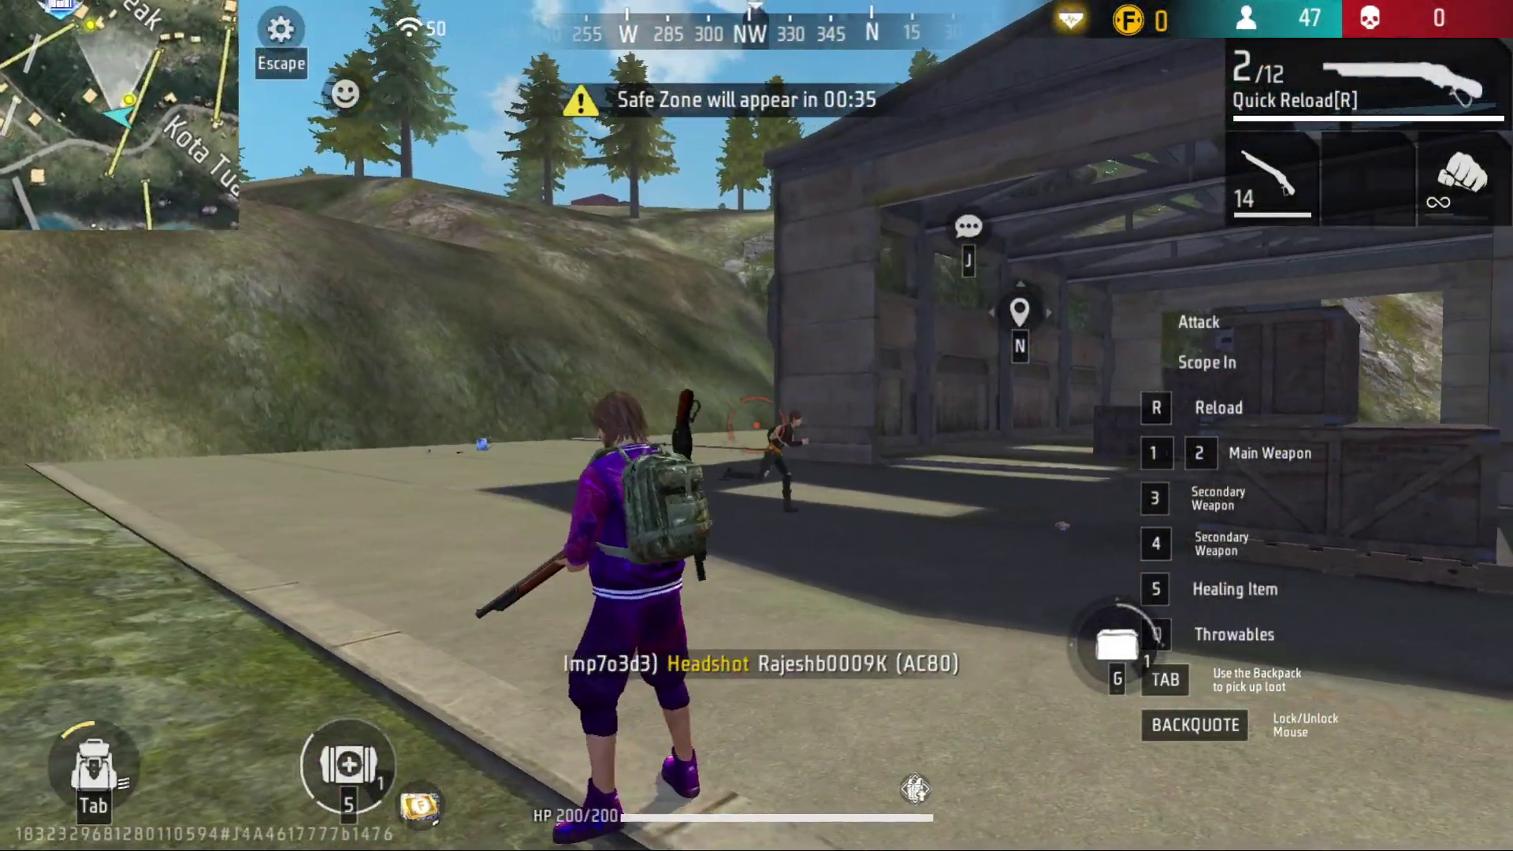
pyautogui.click(756, 425)
pyautogui.click(757, 425)
pyautogui.press('w')
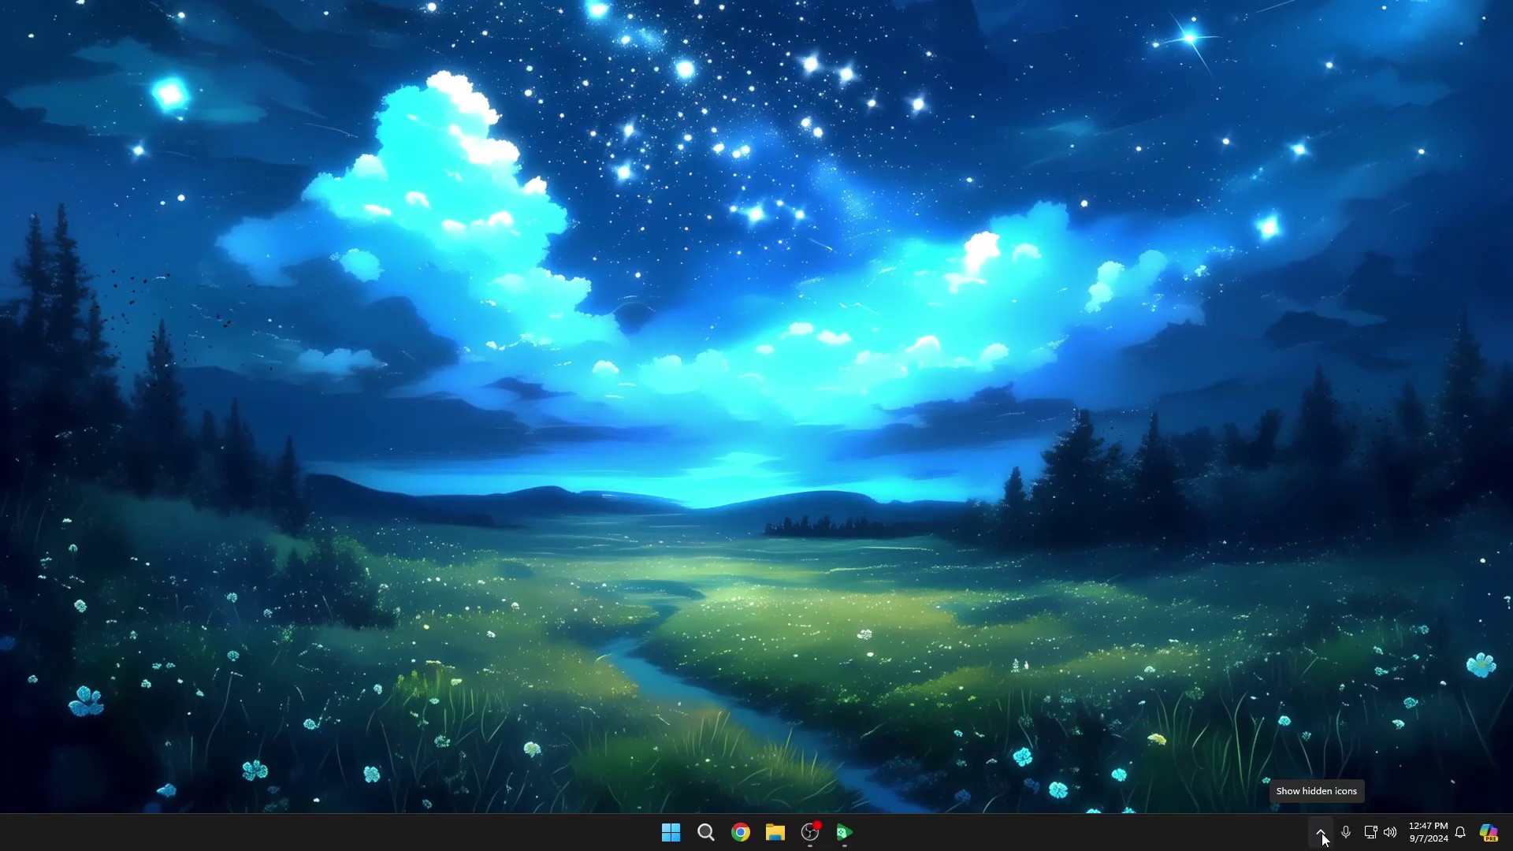
# - Show the emulator's Graphics Settings > Maximum FPS options from the system tray, with 144 FPS checked
pyautogui.click(1322, 835)
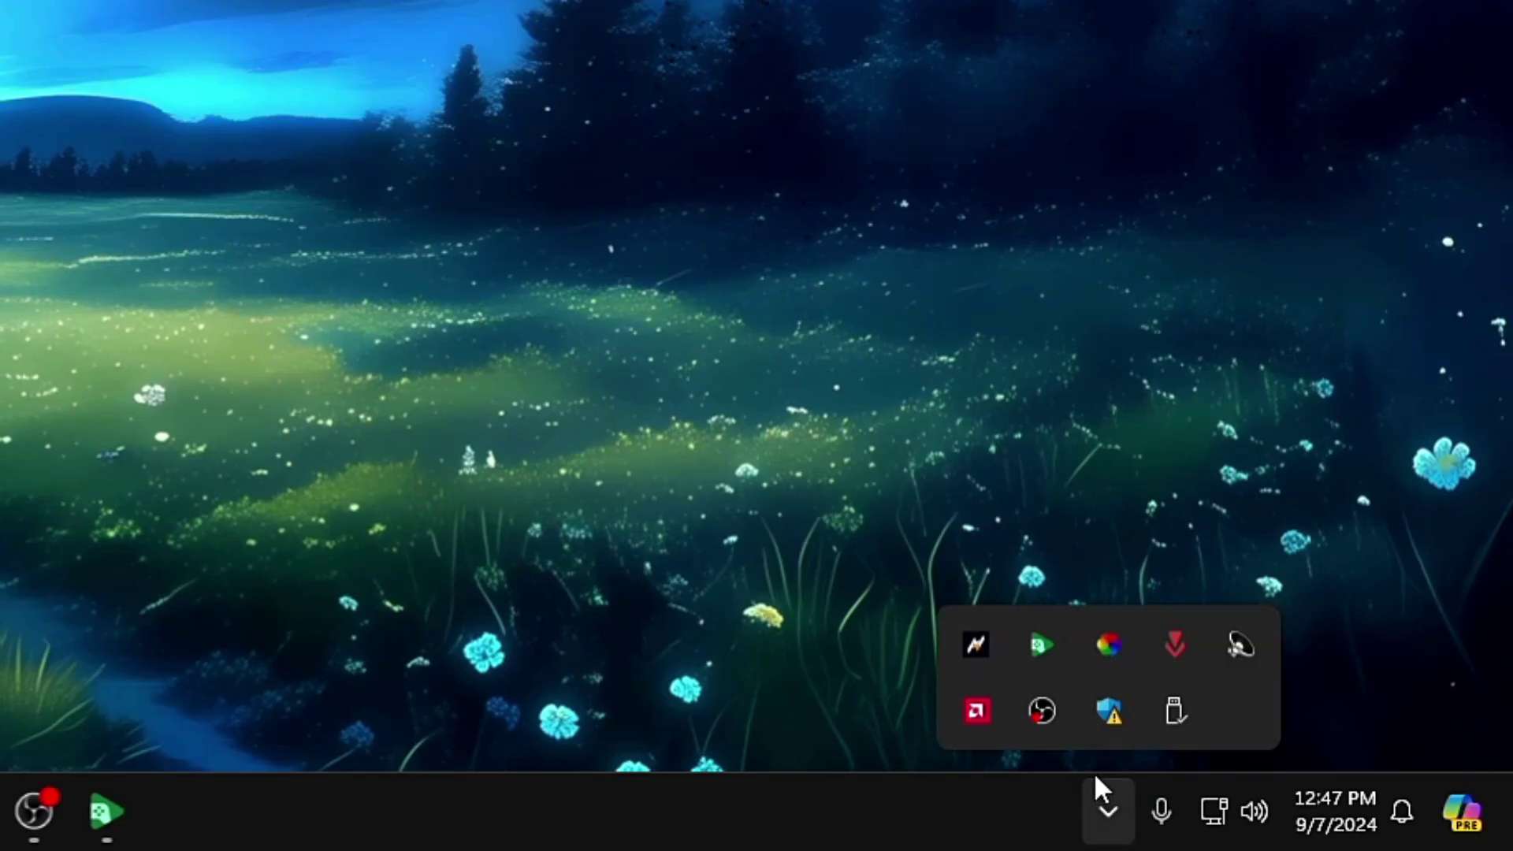
pyautogui.rightClick(1035, 651)
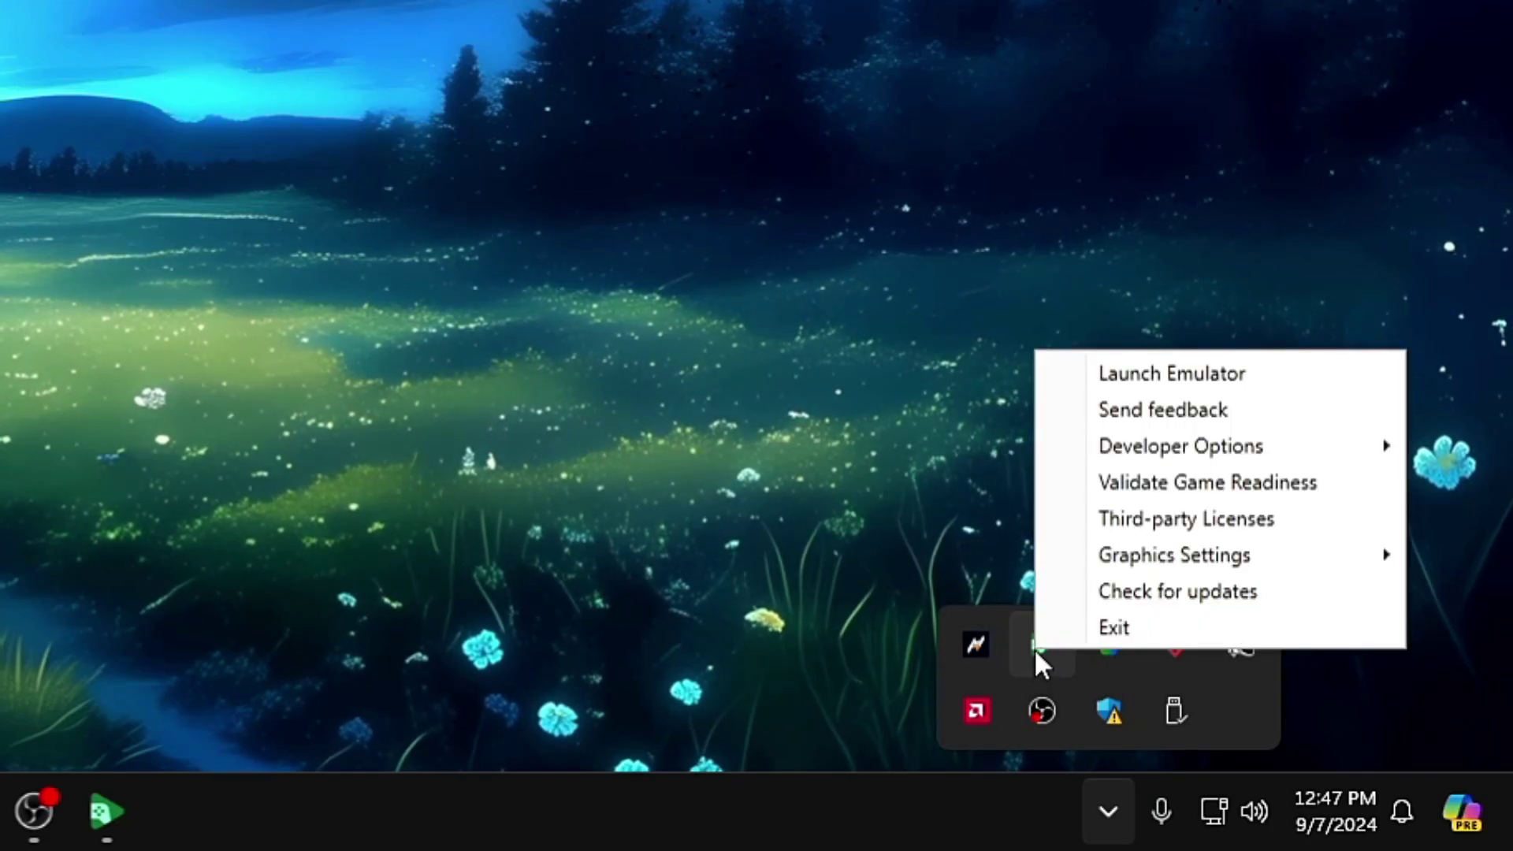
pyautogui.moveTo(1178, 445)
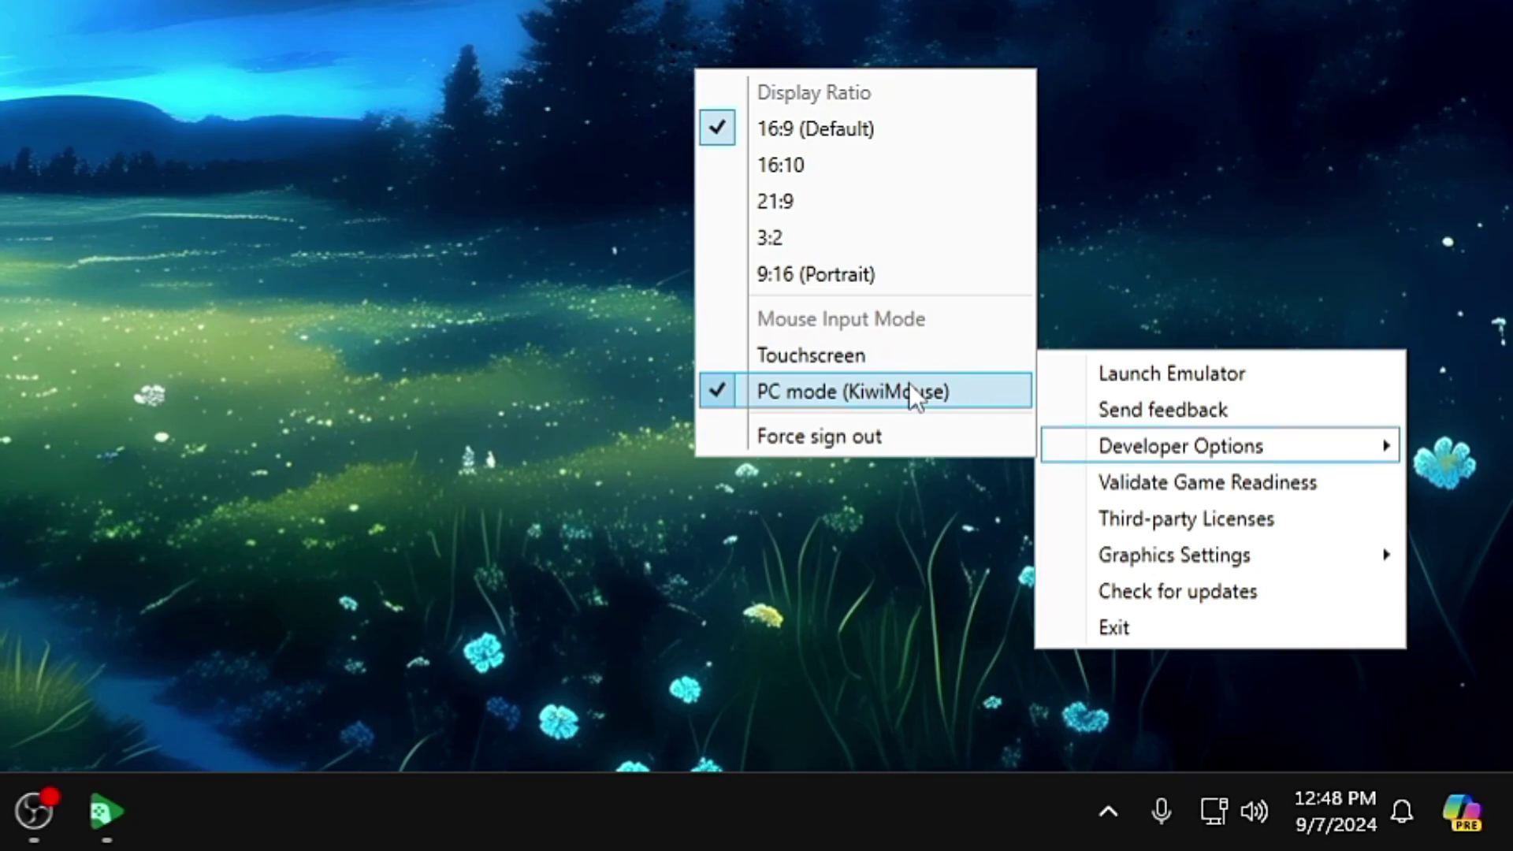
pyautogui.moveTo(1135, 561)
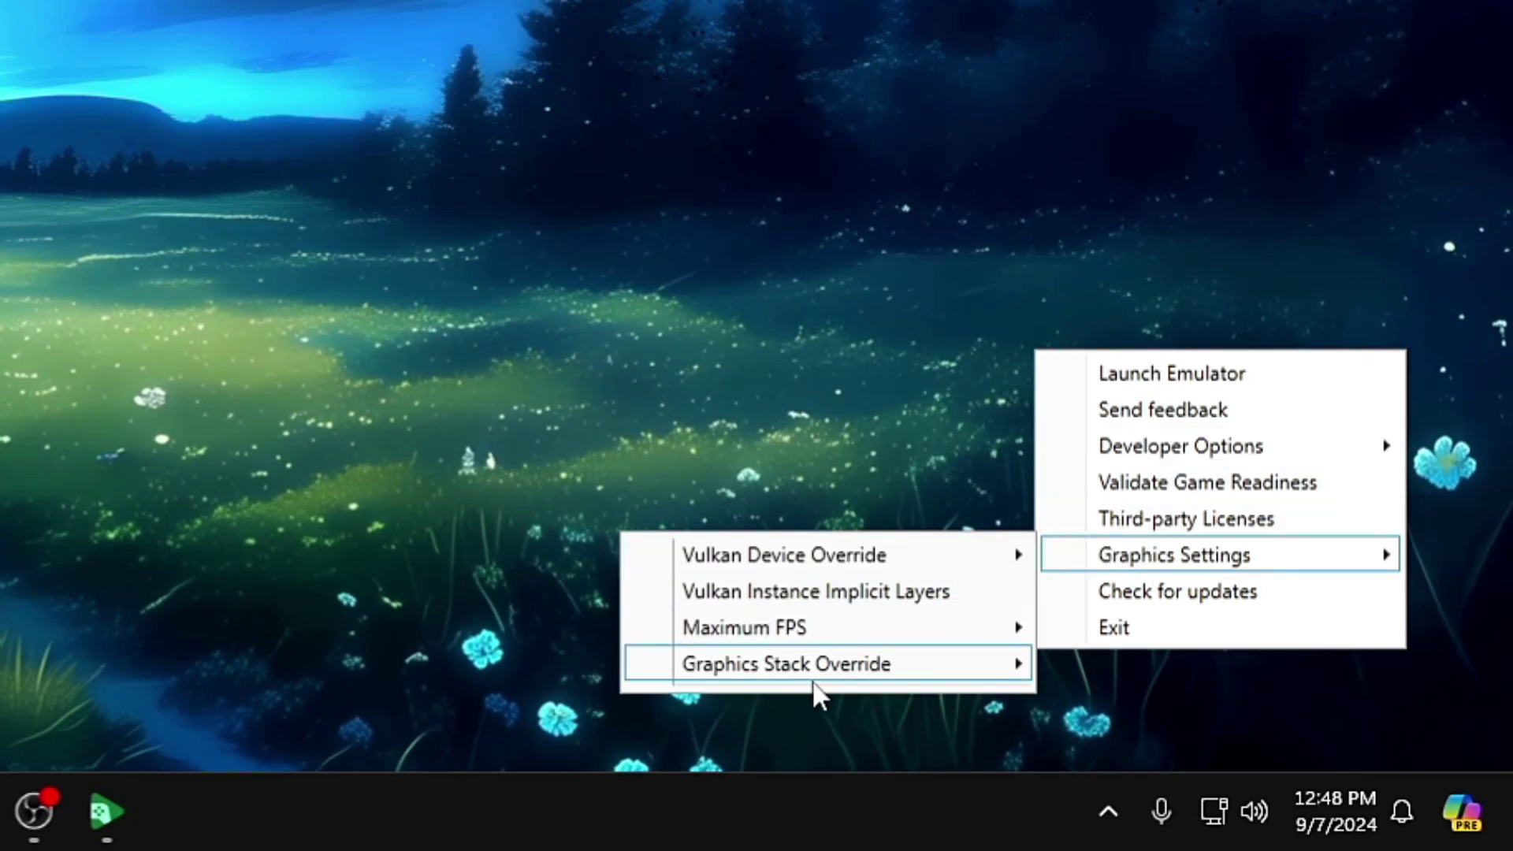
pyautogui.moveTo(776, 636)
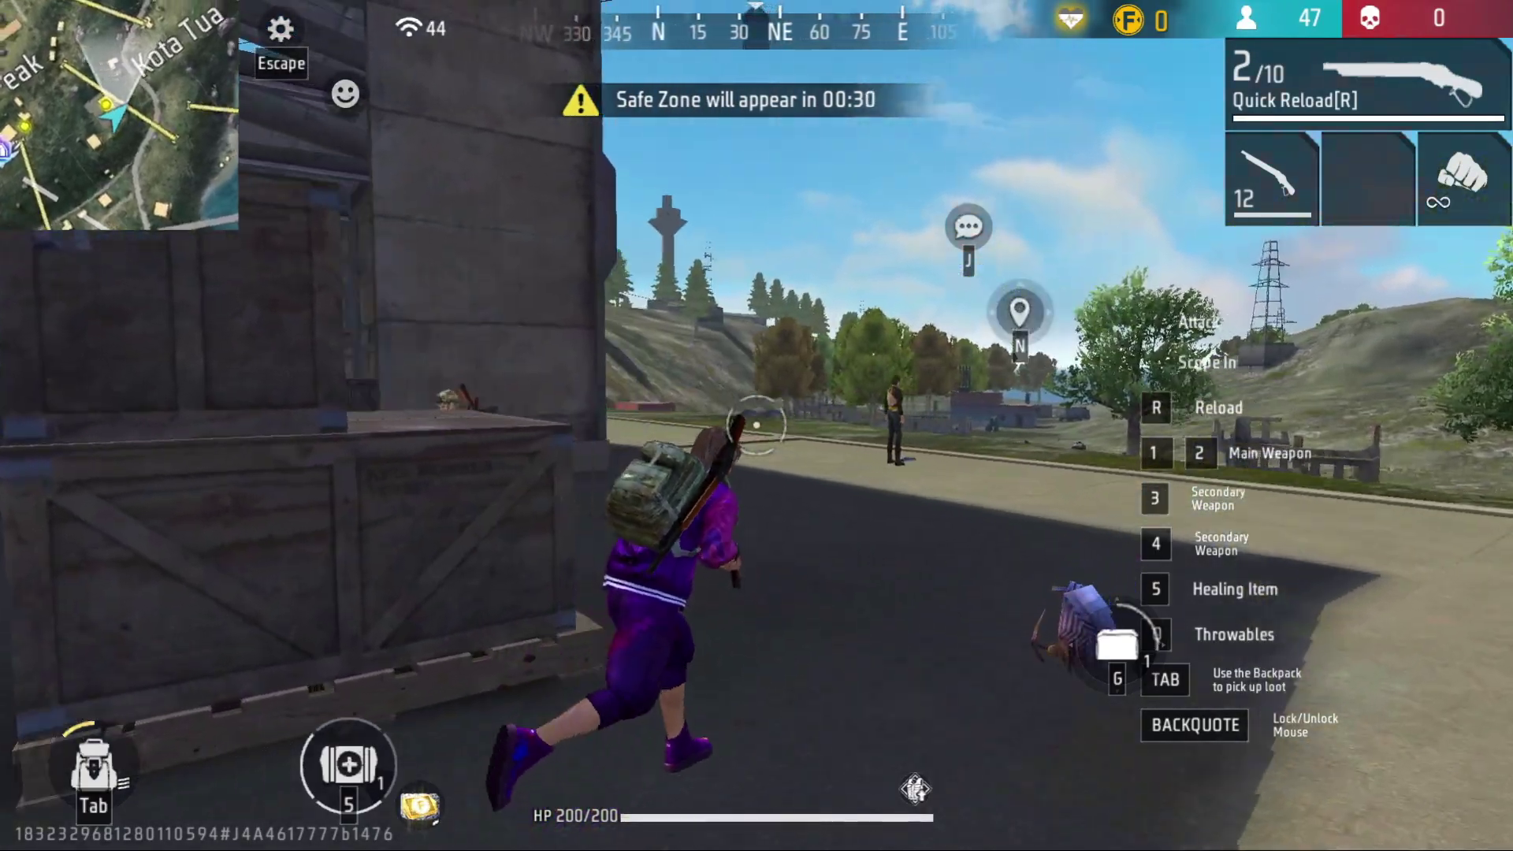
# - Shoot two opponents with the shotgun near the warehouse, then reload
pyautogui.press('w')
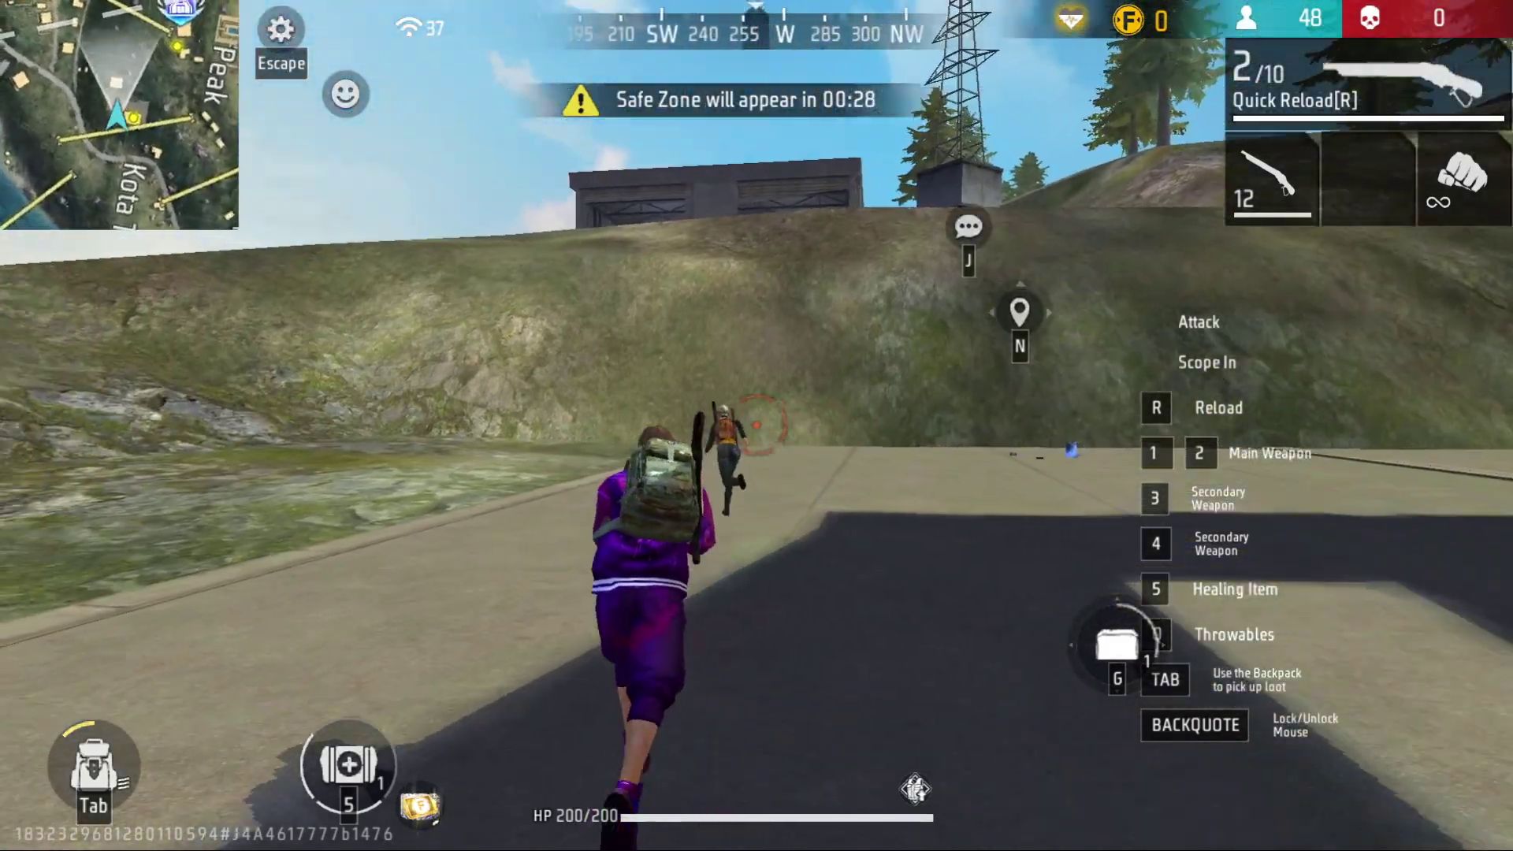
pyautogui.click(756, 425)
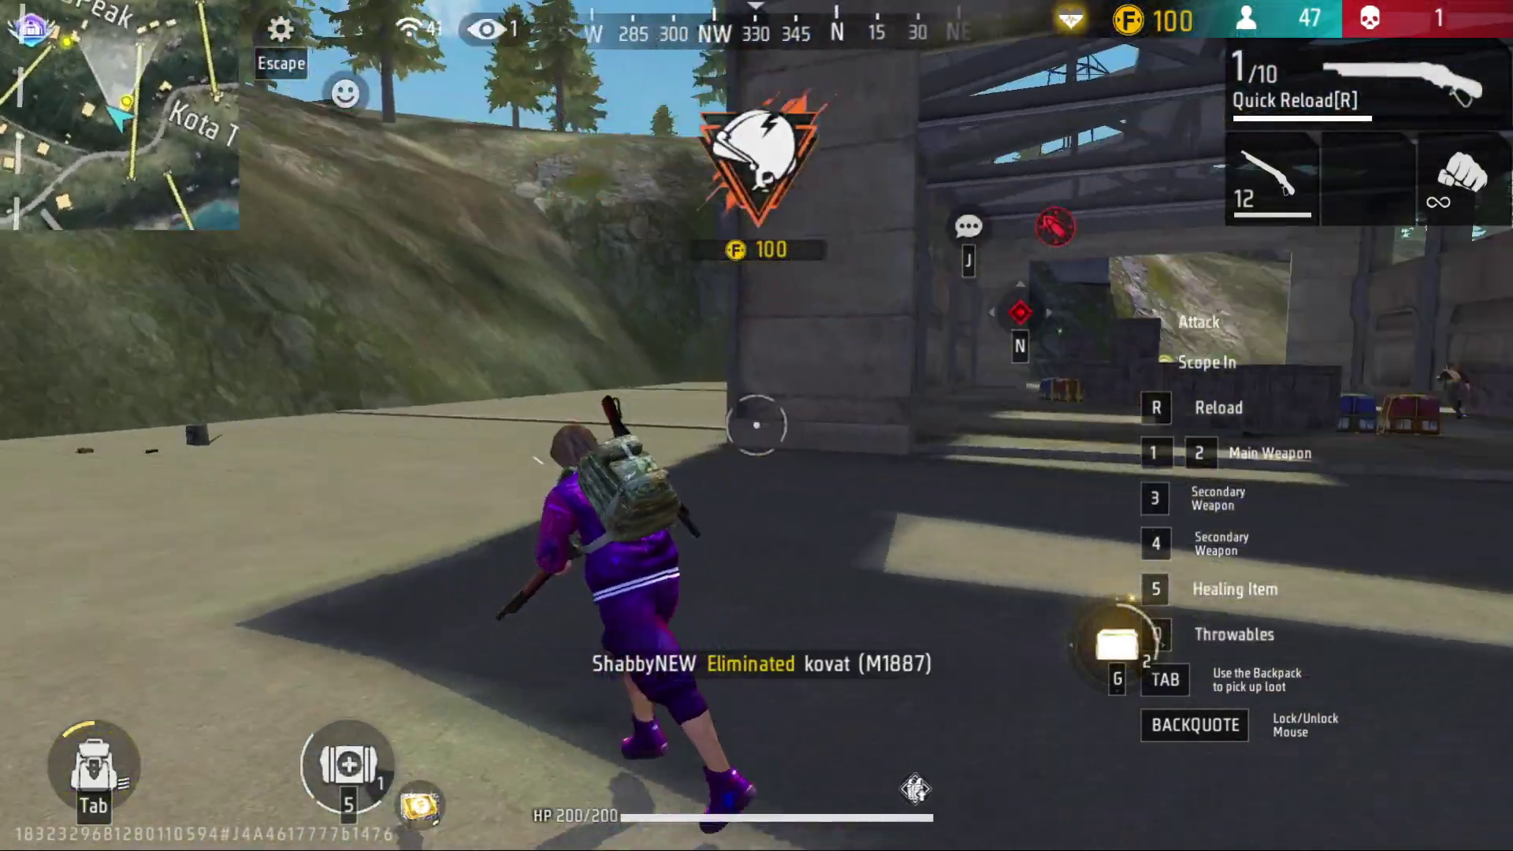
pyautogui.press('w')
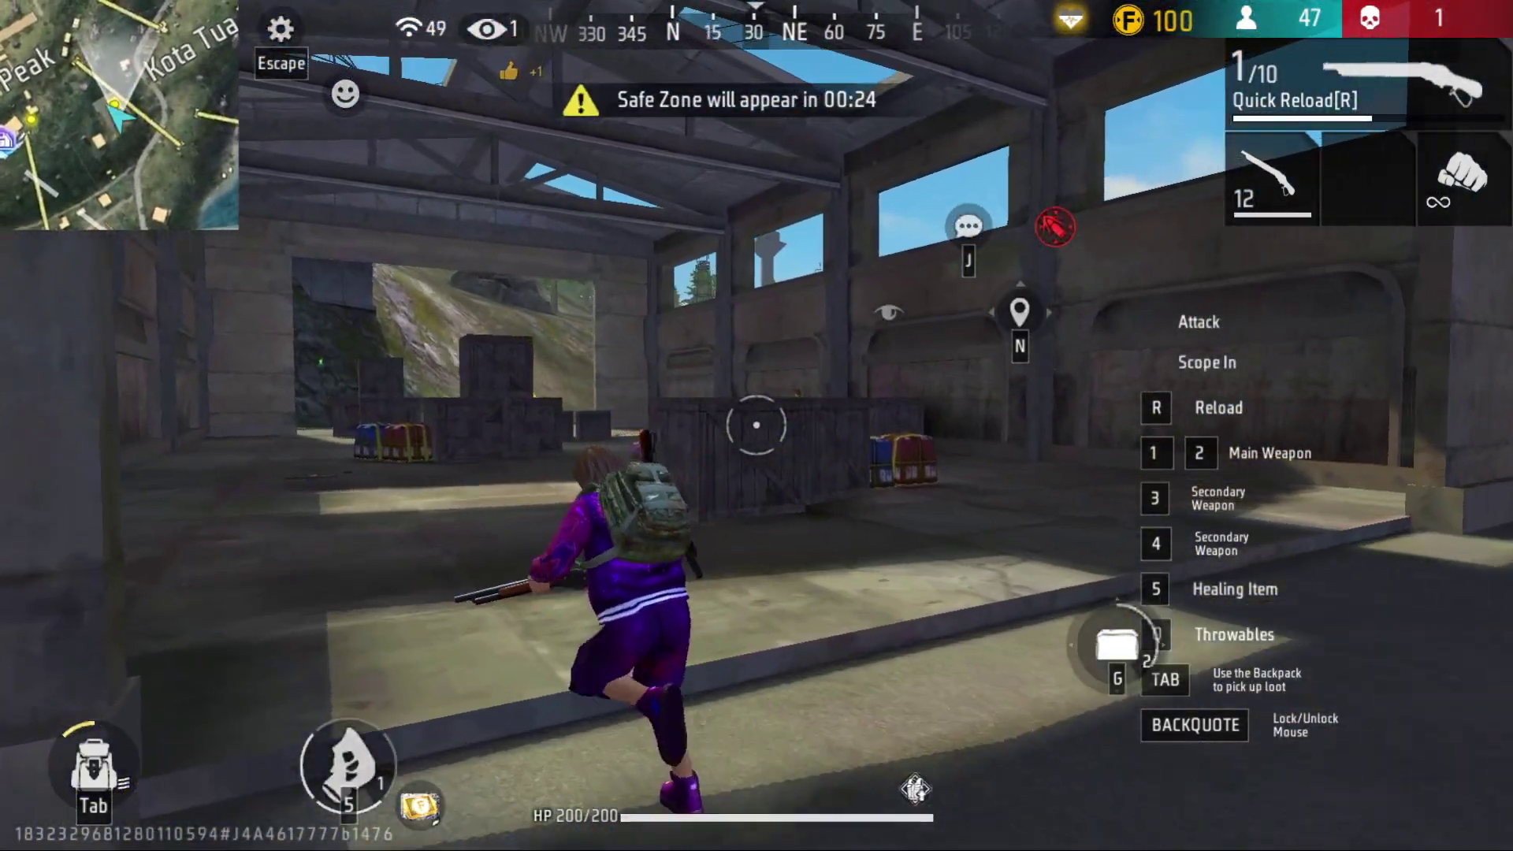
pyautogui.press('w')
pyautogui.click(756, 426)
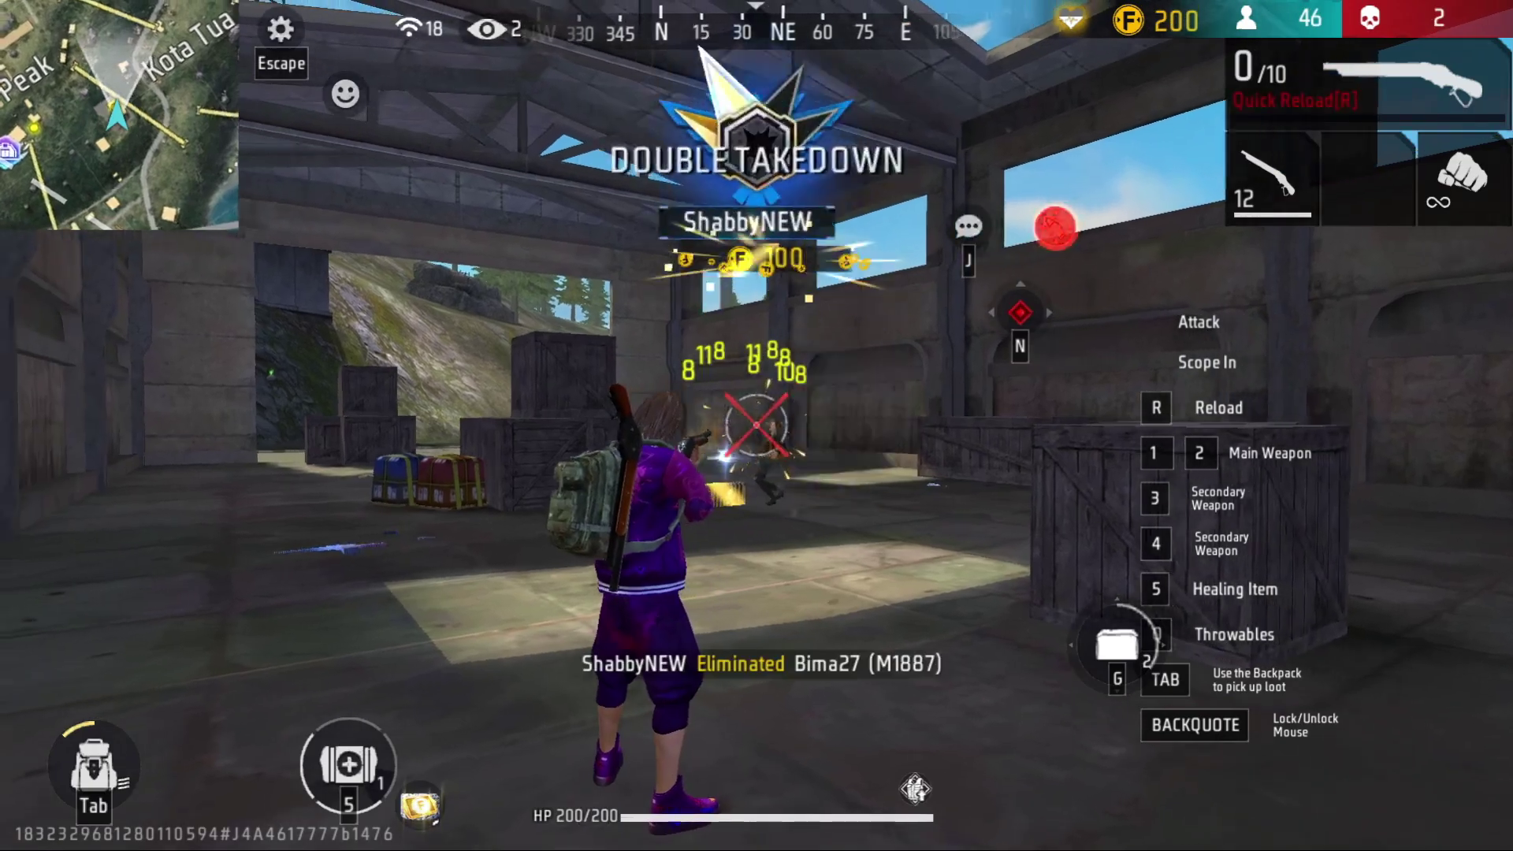
pyautogui.press('w')
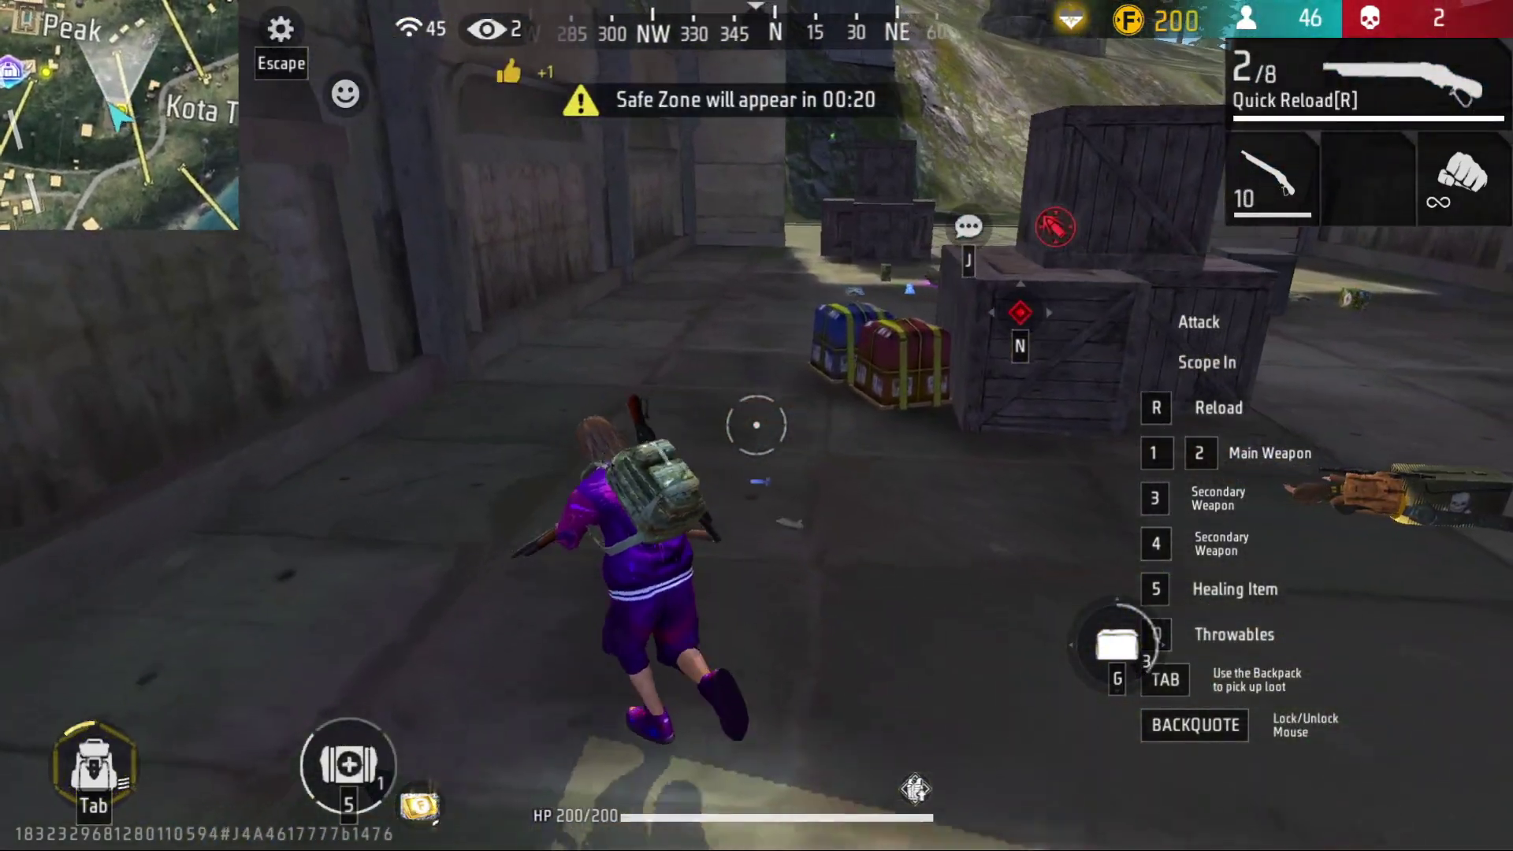
# - Pick up attachments and the loot box in the warehouse, then holster the weapon
pyautogui.press('w')
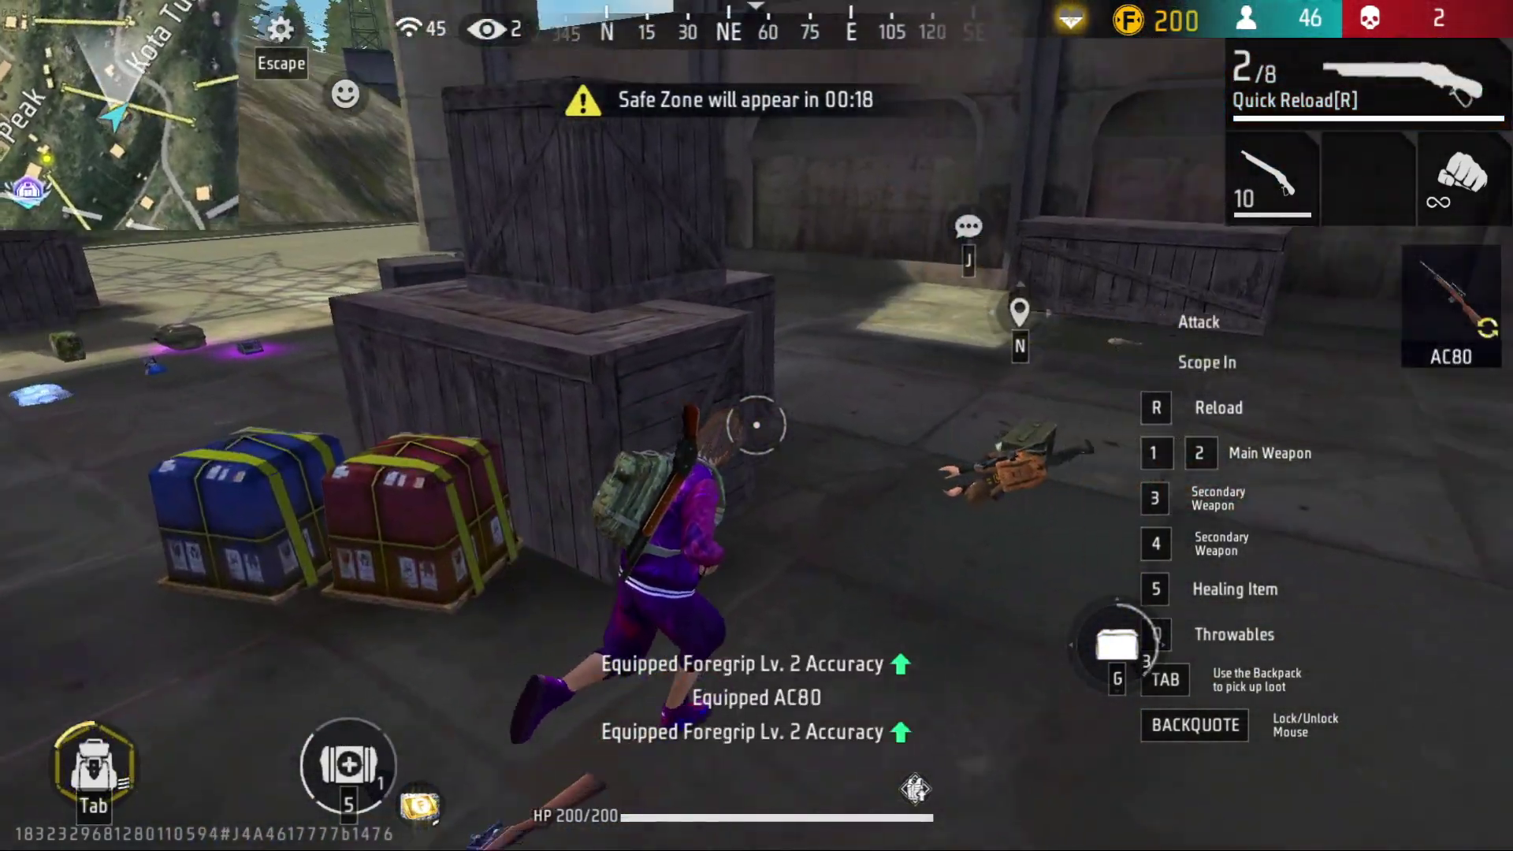
pyautogui.press('w')
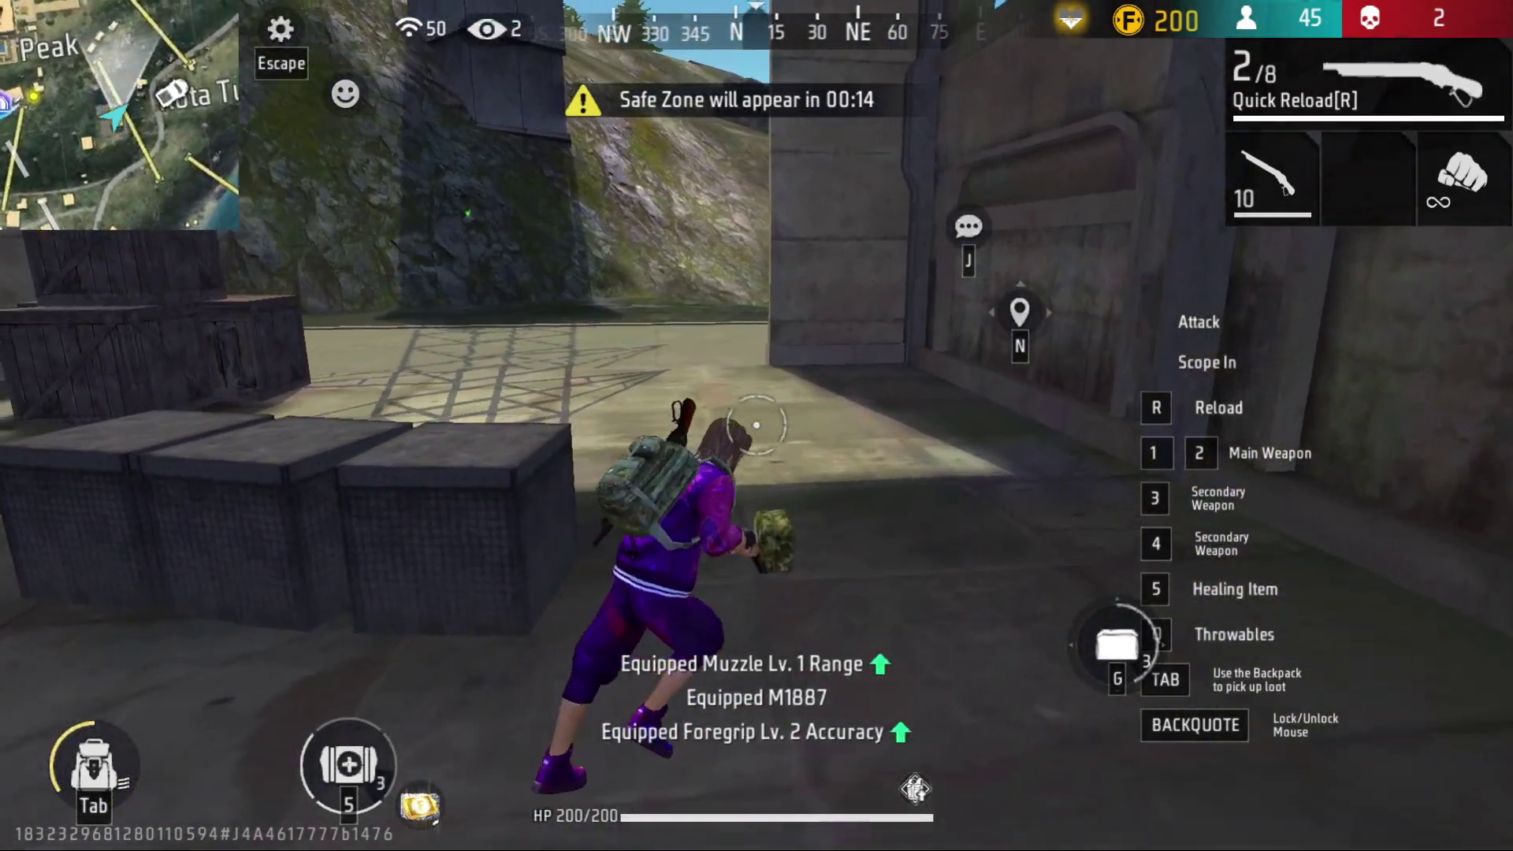
pyautogui.press('w')
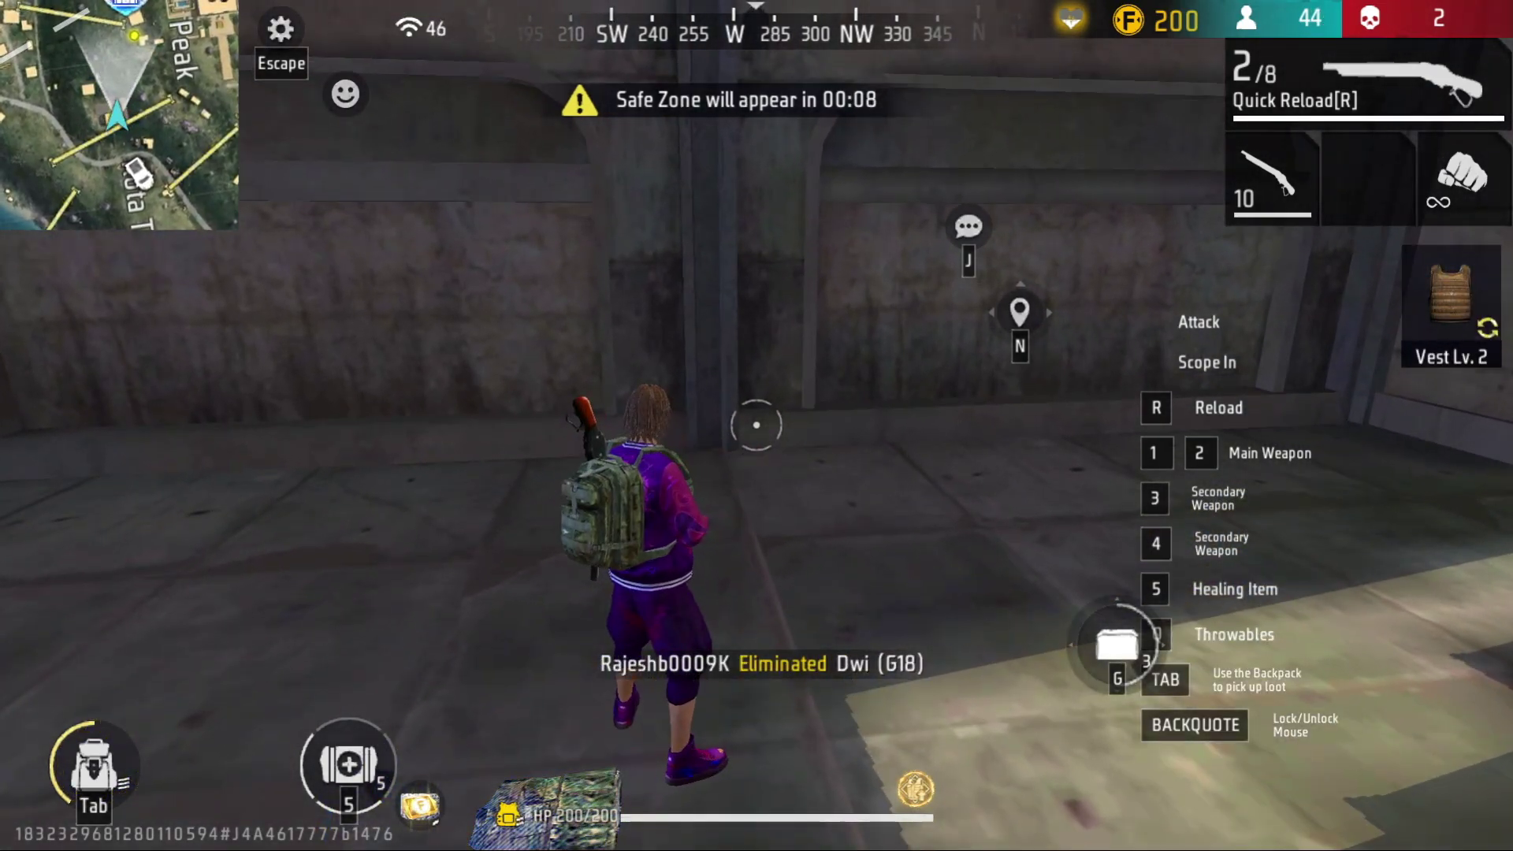
pyautogui.press('x')
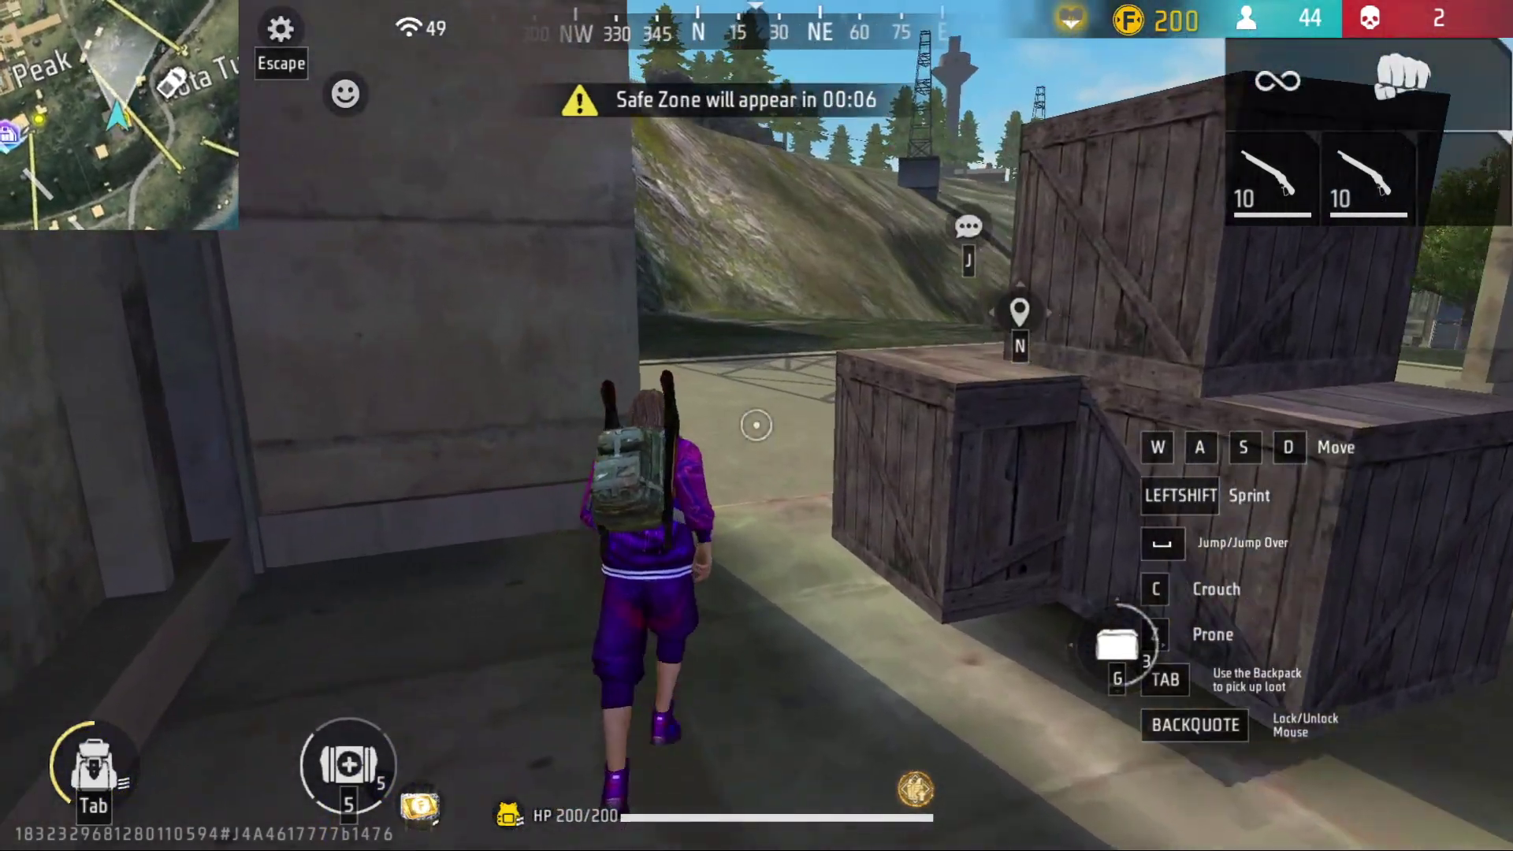
# - Run down the slope to the blue container, climb the crates, then exit to the desktop
pyautogui.press('w')
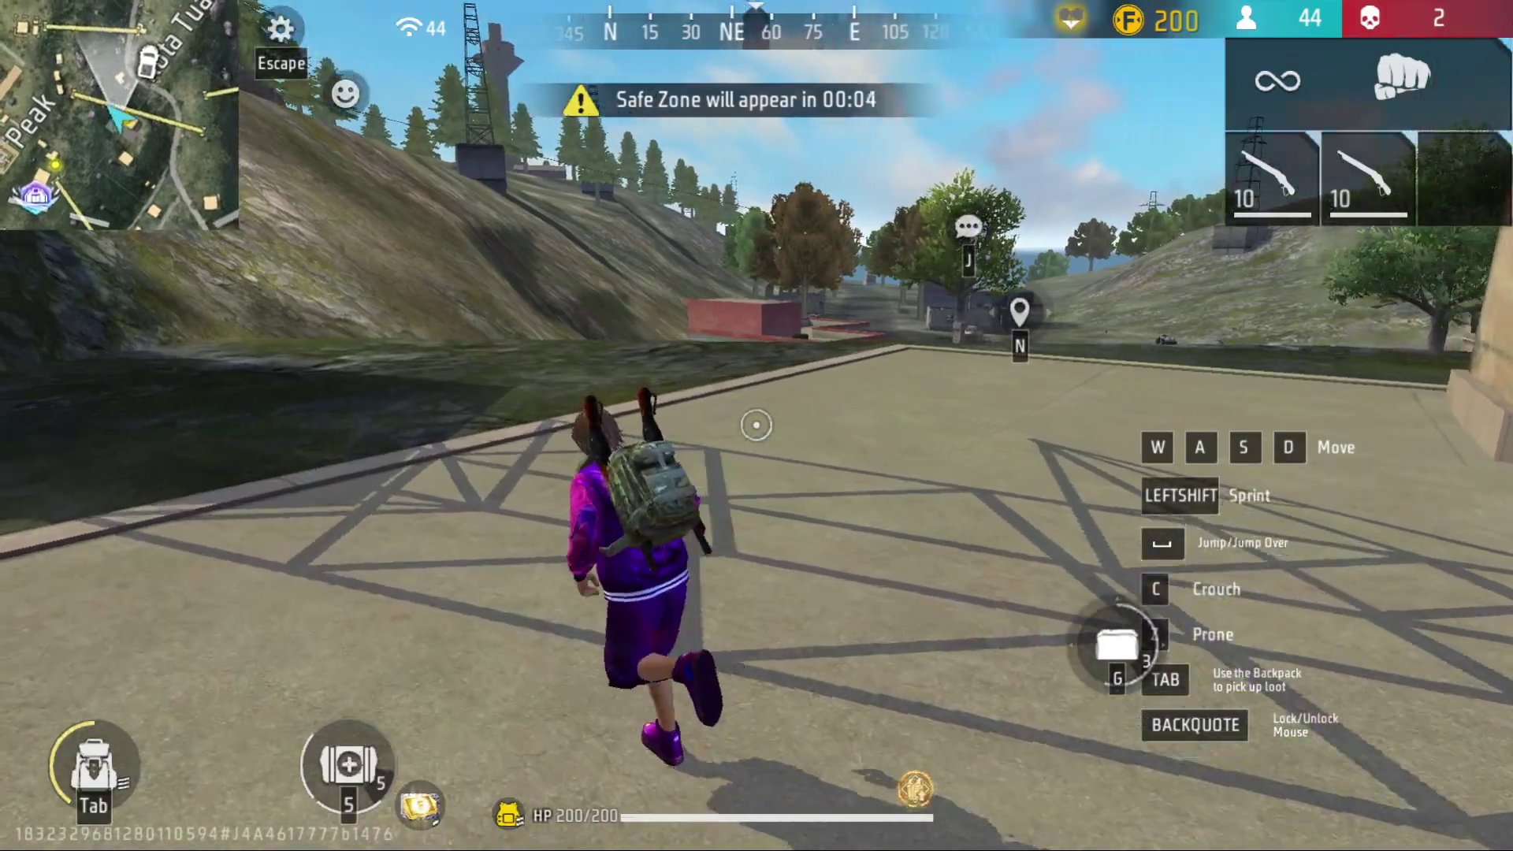
pyautogui.press('w')
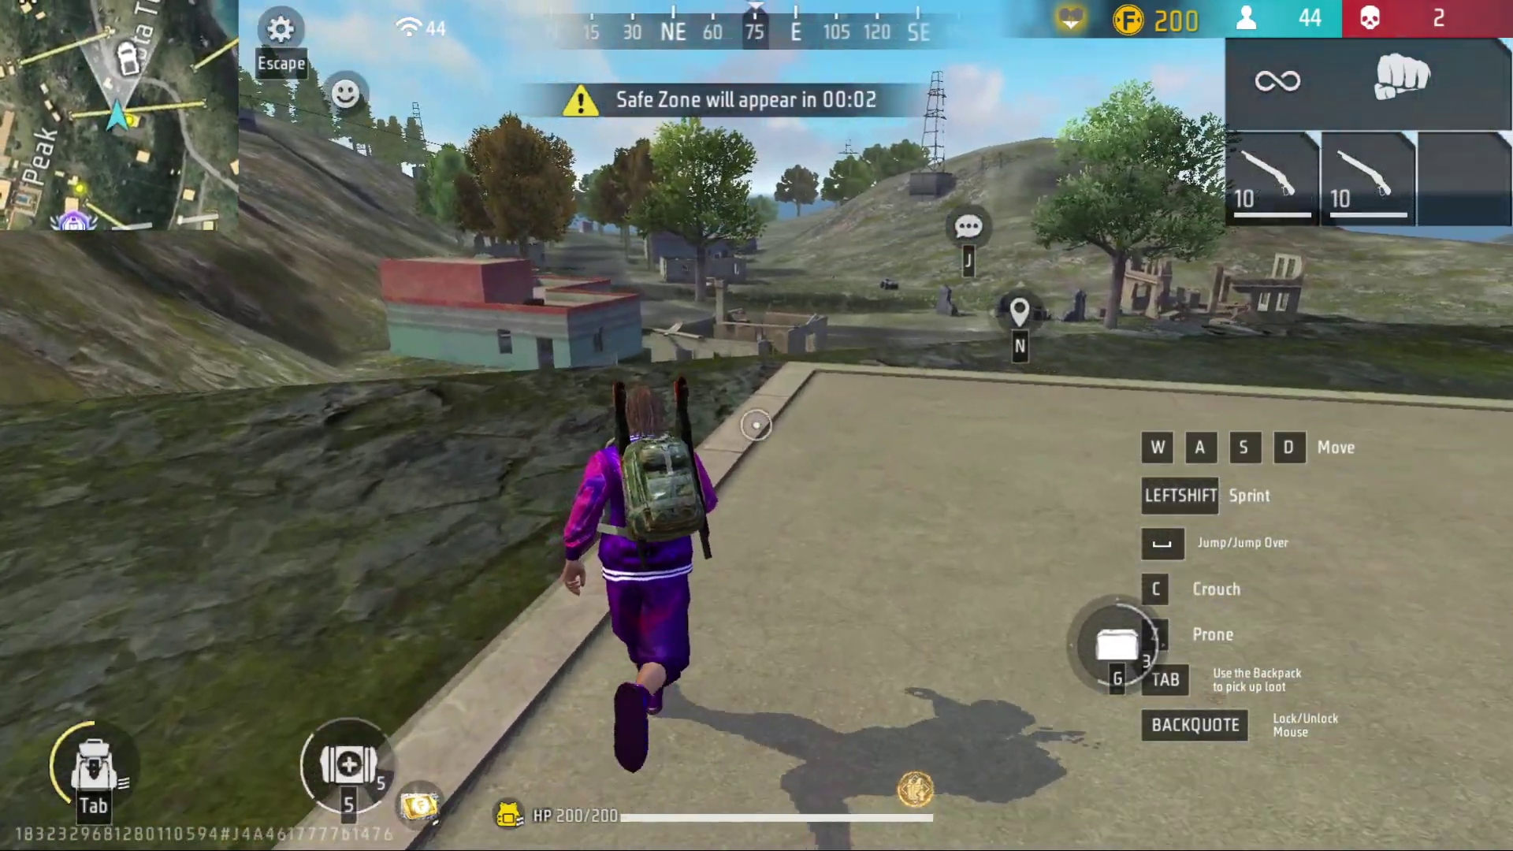
pyautogui.press('w')
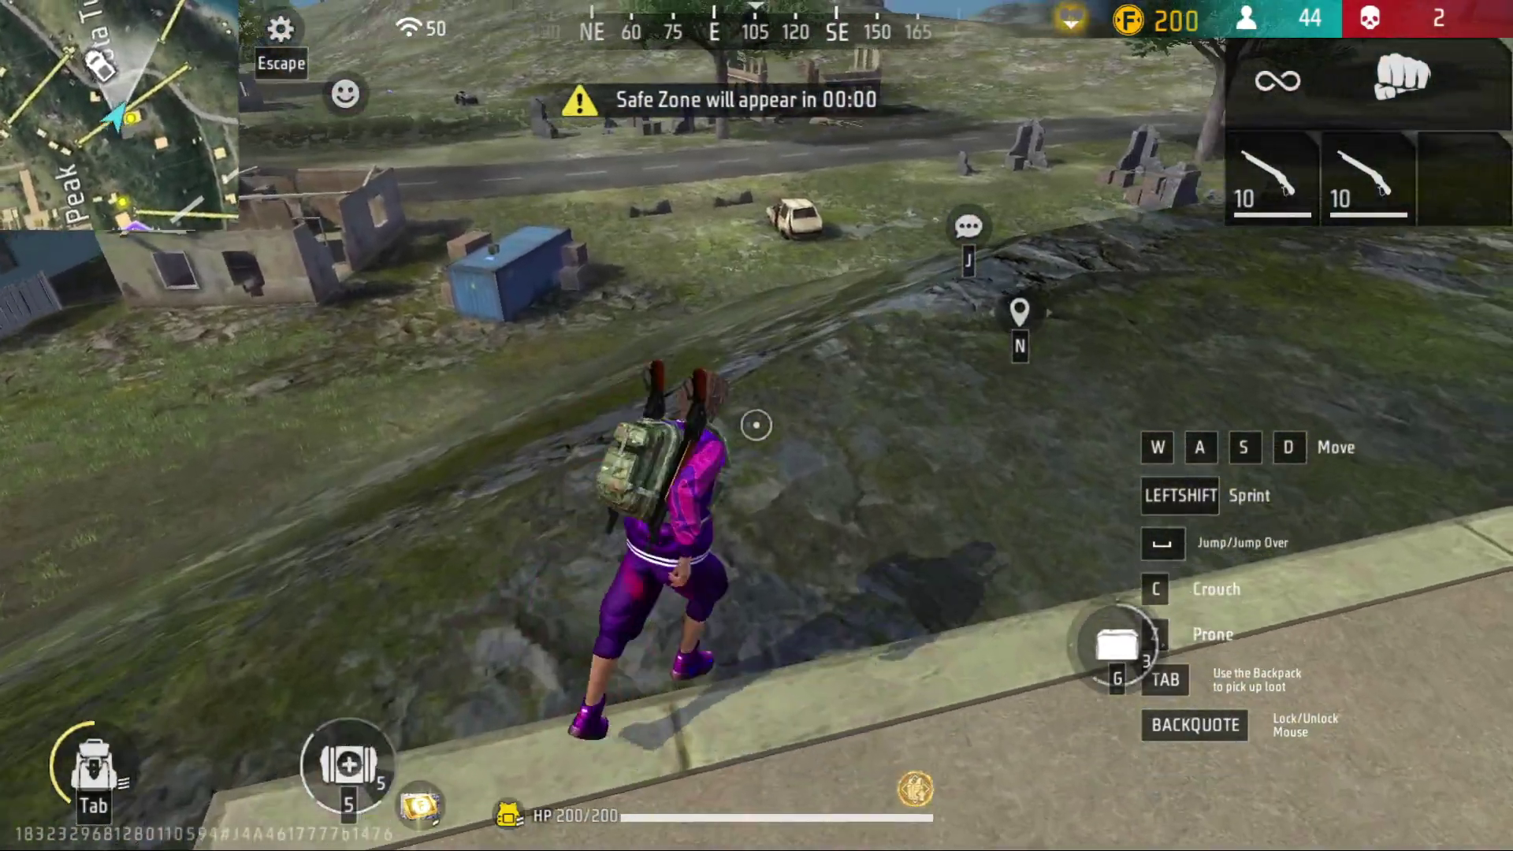
pyautogui.press('w')
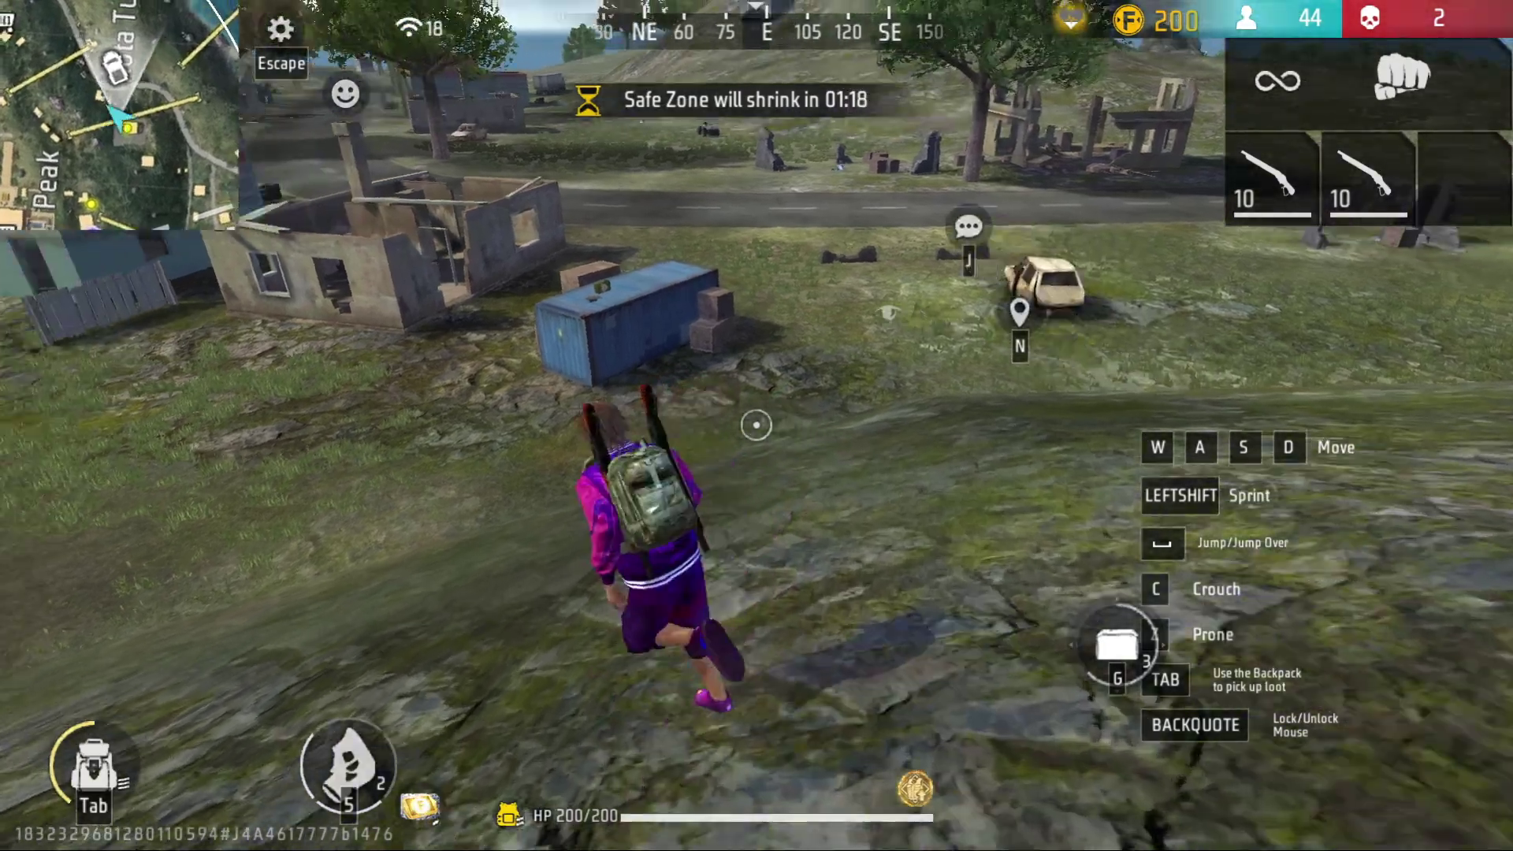
pyautogui.press('w')
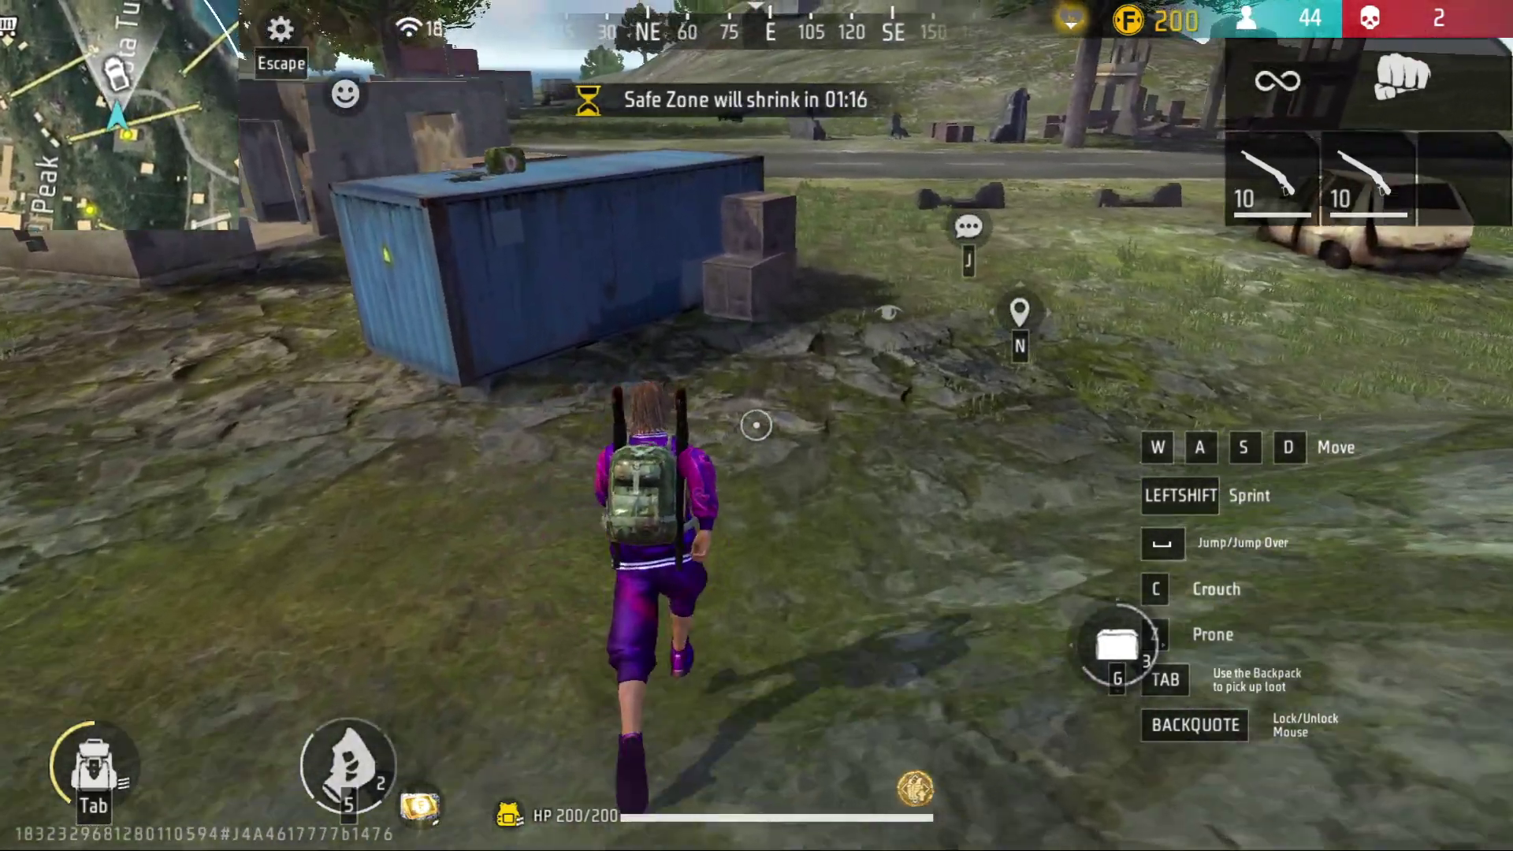
pyautogui.press('w')
pyautogui.press('space')
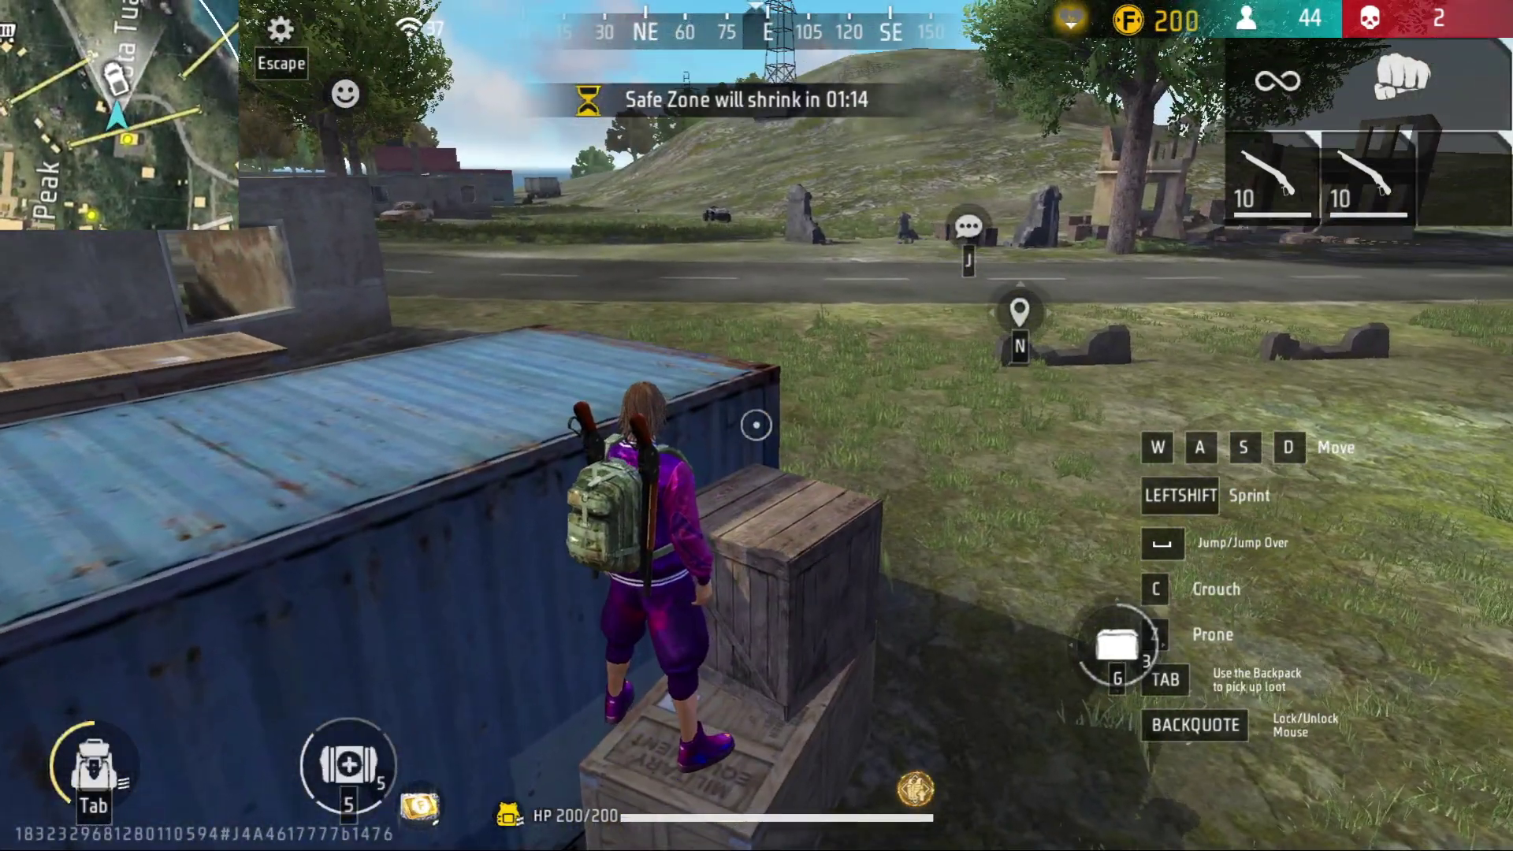
pyautogui.press('w')
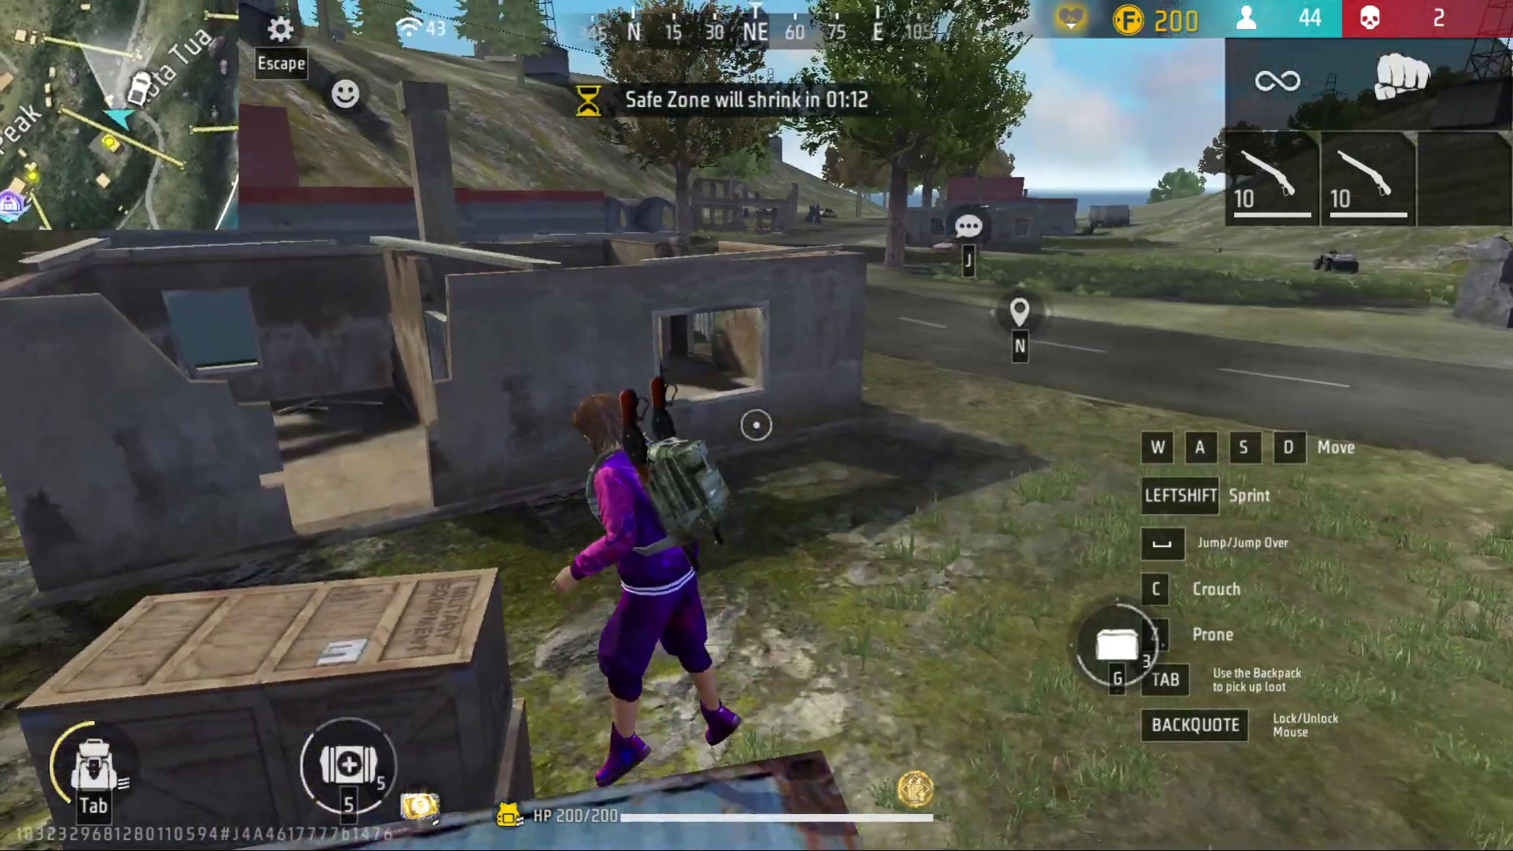
pyautogui.press('space')
pyautogui.press('super+d')
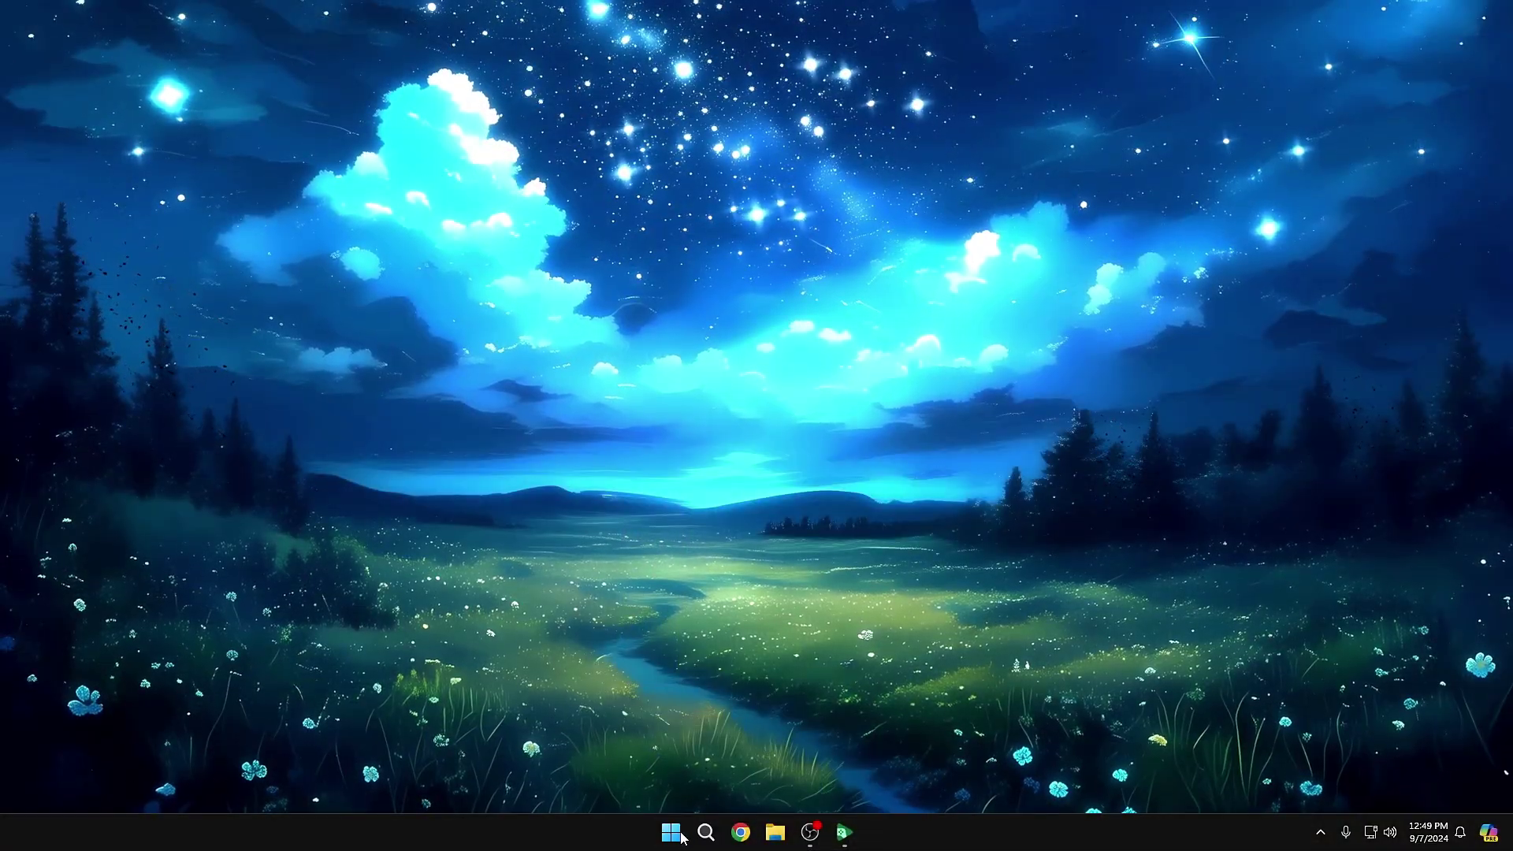
# - Launch Task Manager from the Start menu's right-click list to view the emulator processes
pyautogui.rightClick(682, 838)
pyautogui.click(658, 635)
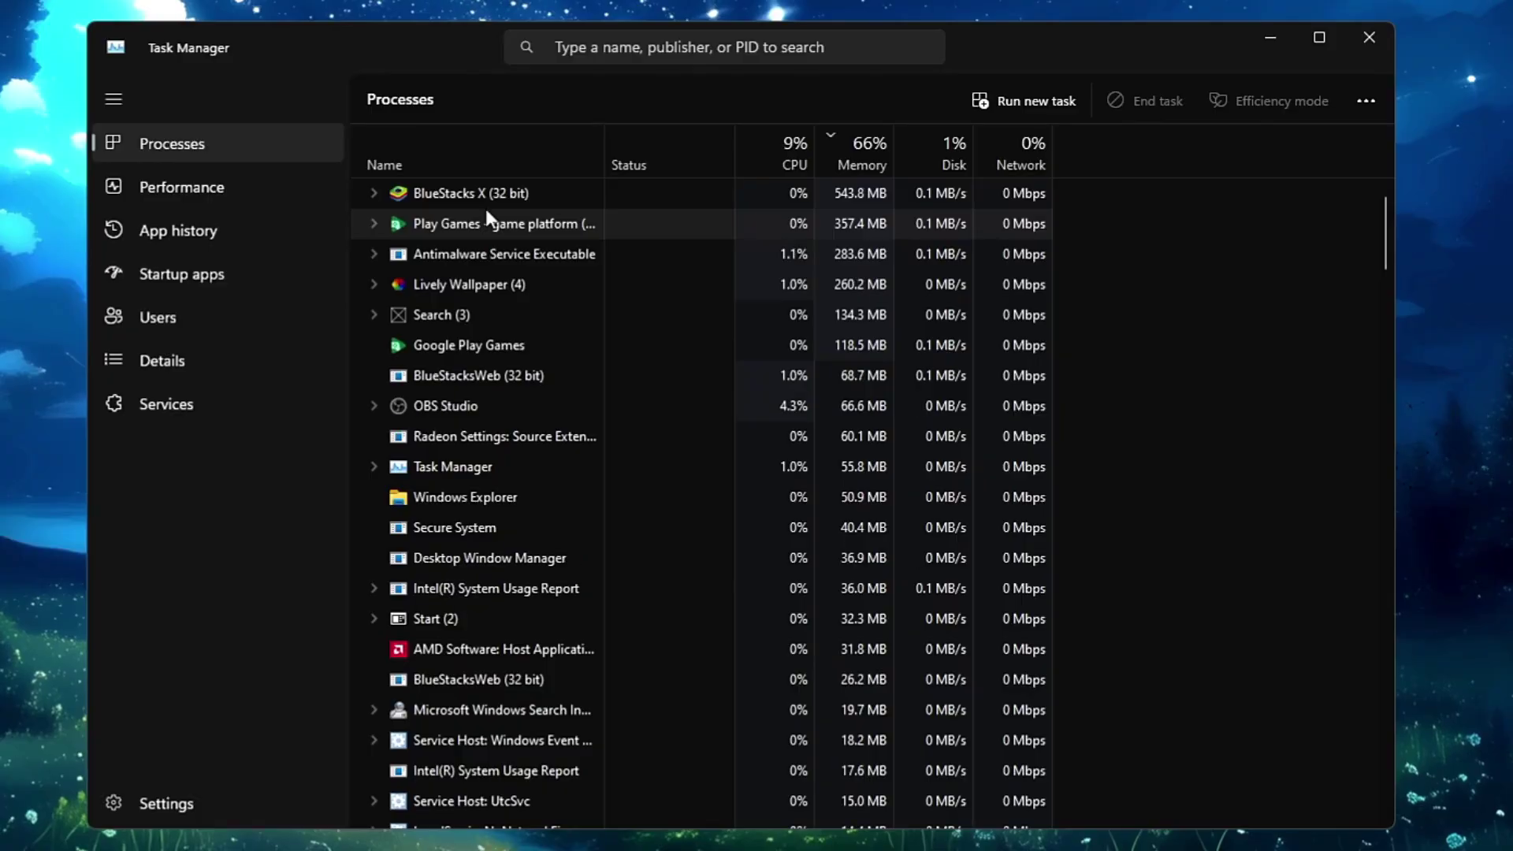